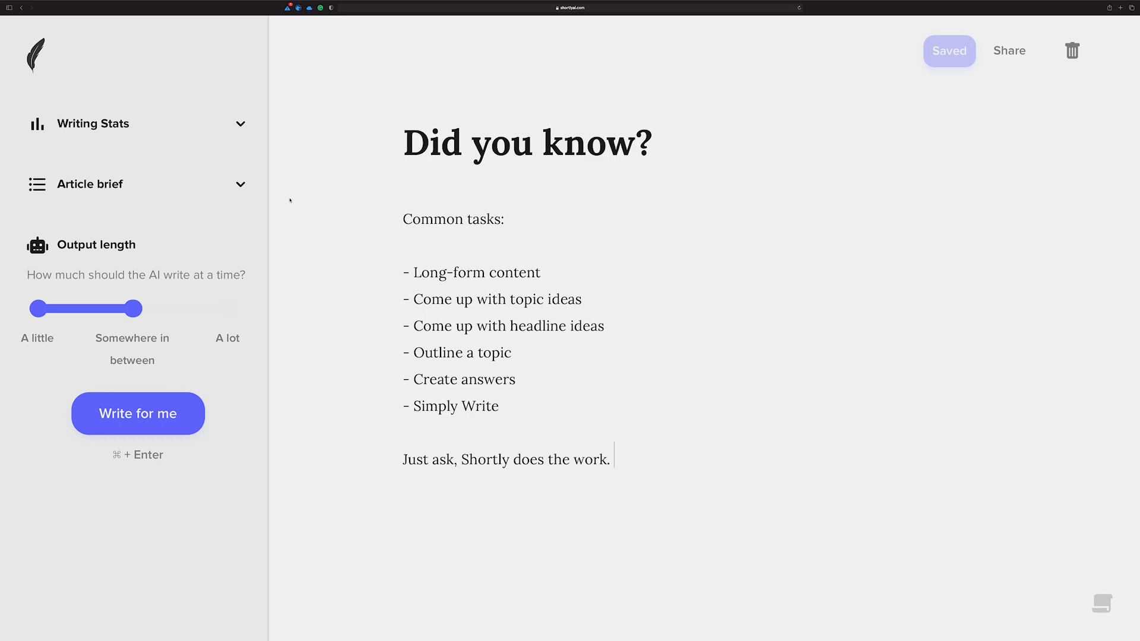
{"action": "left_click", "coordinate": [243, 184]}
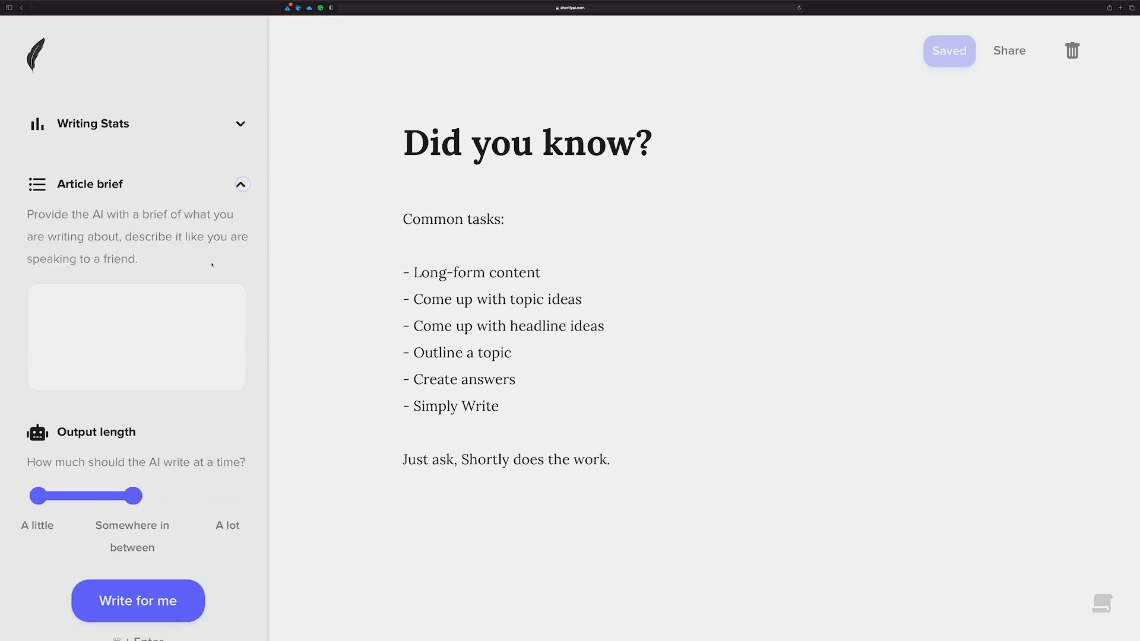
{"action": "left_click", "coordinate": [196, 286]}
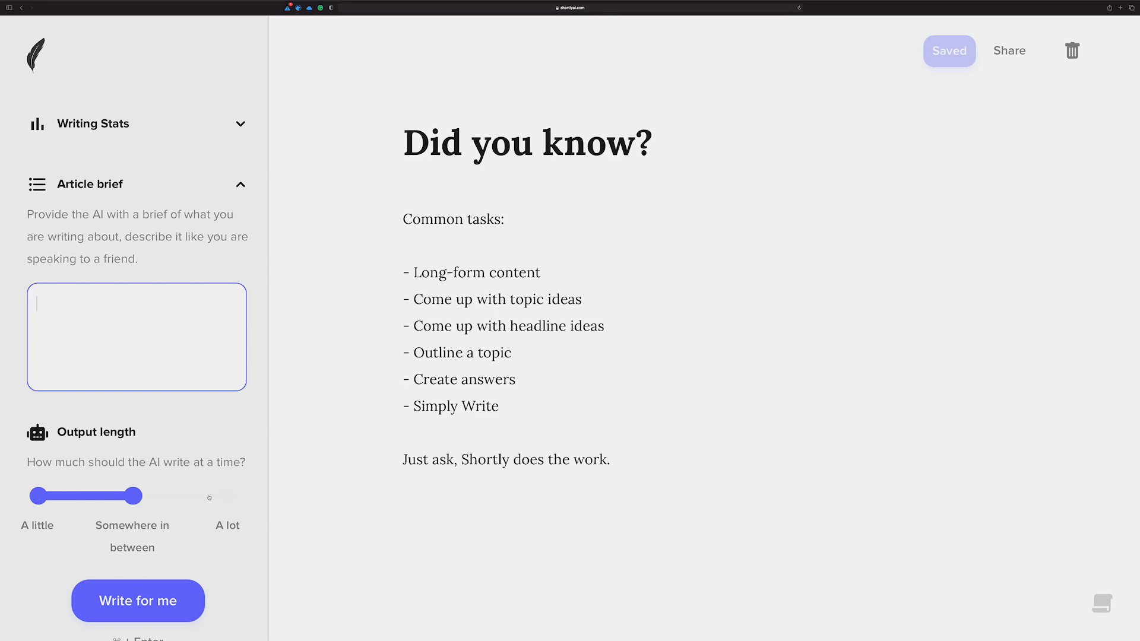
Set the AI output length to 'A little' and add blank lines after Long-form content and topic ideas.
{"action": "left_click", "coordinate": [34, 495]}
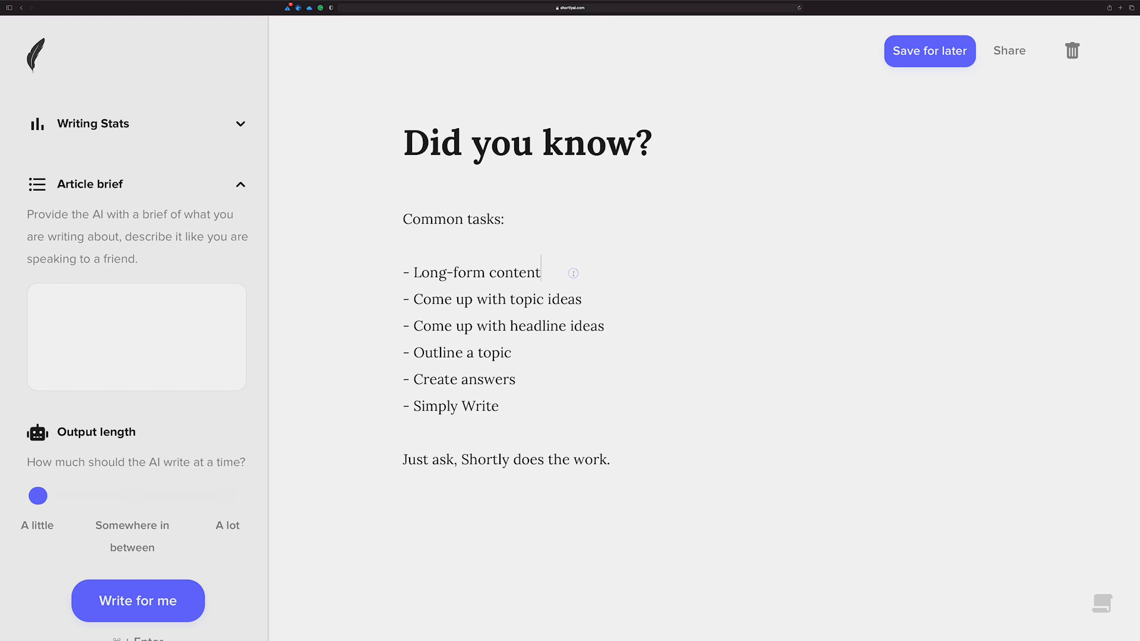
{"action": "key", "text": "Return"}
{"action": "left_click", "coordinate": [586, 326]}
{"action": "key", "text": "Return"}
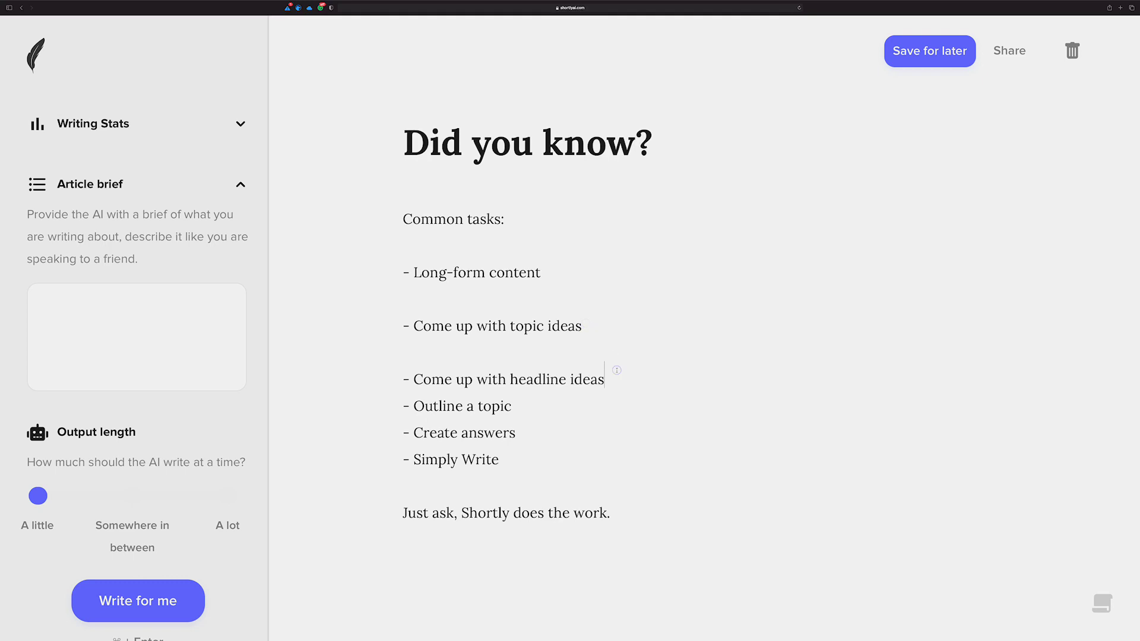
Add blank lines after headline ideas, Outline a topic, Create answers and Simply Write.
{"action": "left_click", "coordinate": [617, 369]}
{"action": "key", "text": "Return"}
{"action": "left_click", "coordinate": [570, 421]}
{"action": "key", "text": "Return"}
{"action": "left_click", "coordinate": [527, 485]}
{"action": "key", "text": "Return"}
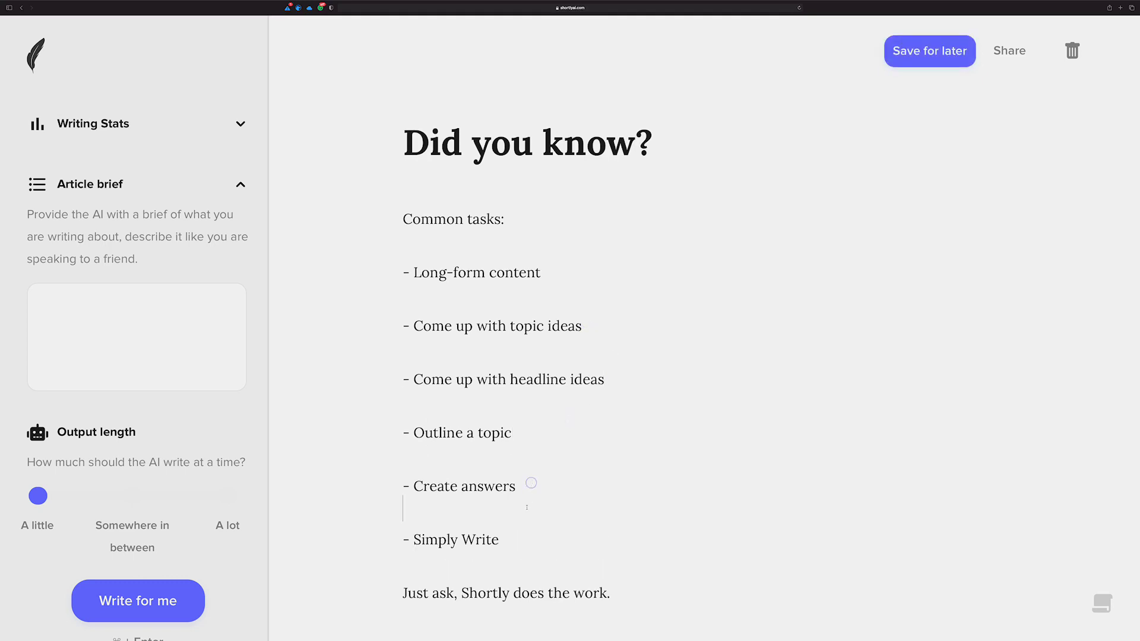
{"action": "left_click", "coordinate": [520, 542]}
{"action": "key", "text": "Return"}
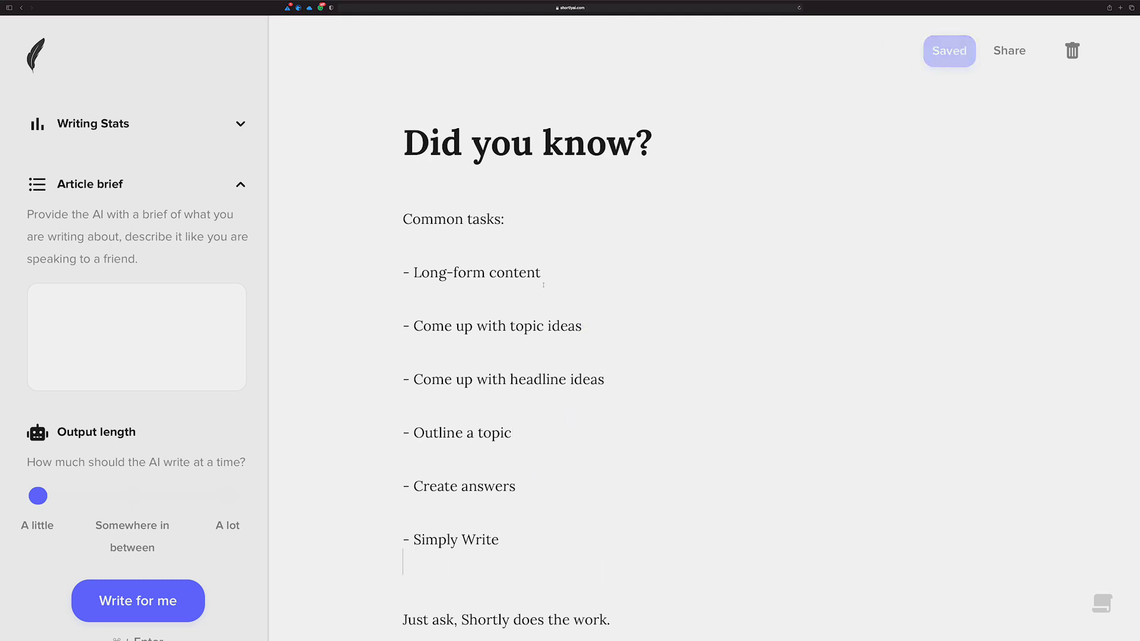
{"action": "left_click", "coordinate": [540, 284]}
{"action": "left_click", "coordinate": [548, 343]}
Type 'give me some ideas about the ketogenic diet' on the blank line under Come up with topic ideas.
{"action": "key", "text": "fn"}
{"action": "key", "text": "fn"}
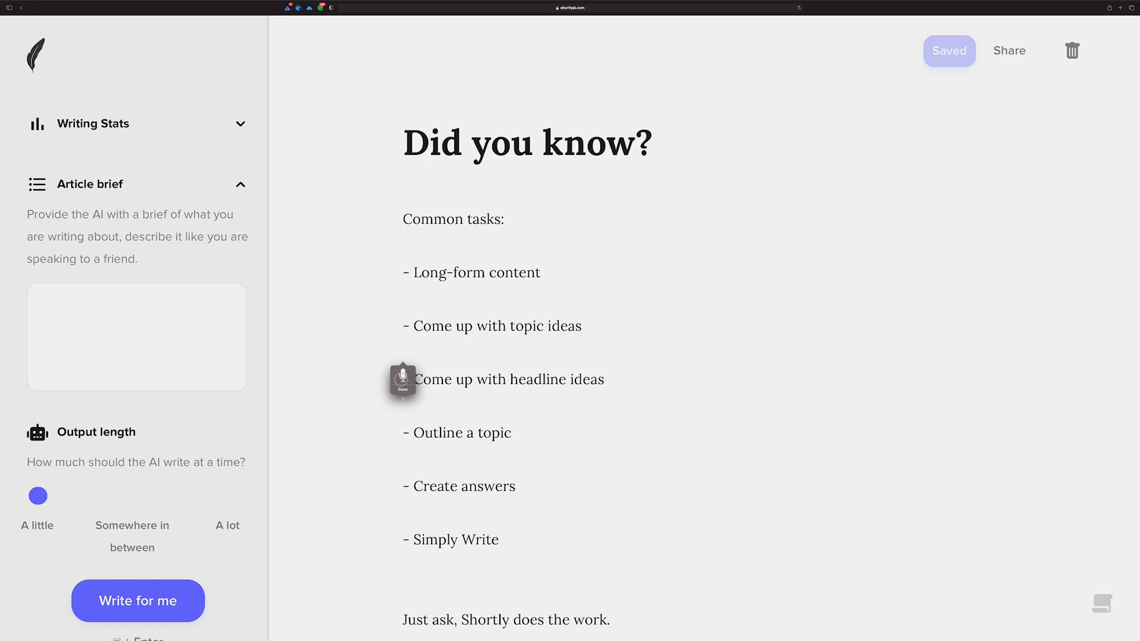
{"action": "left_click", "coordinate": [402, 379]}
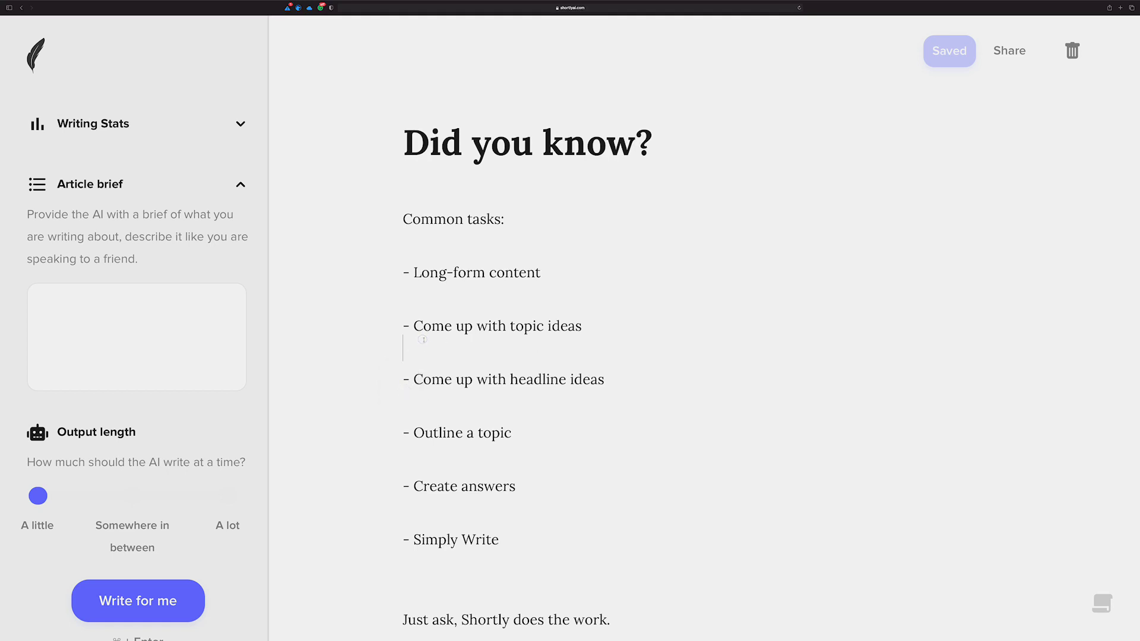
{"action": "type", "text": "give"}
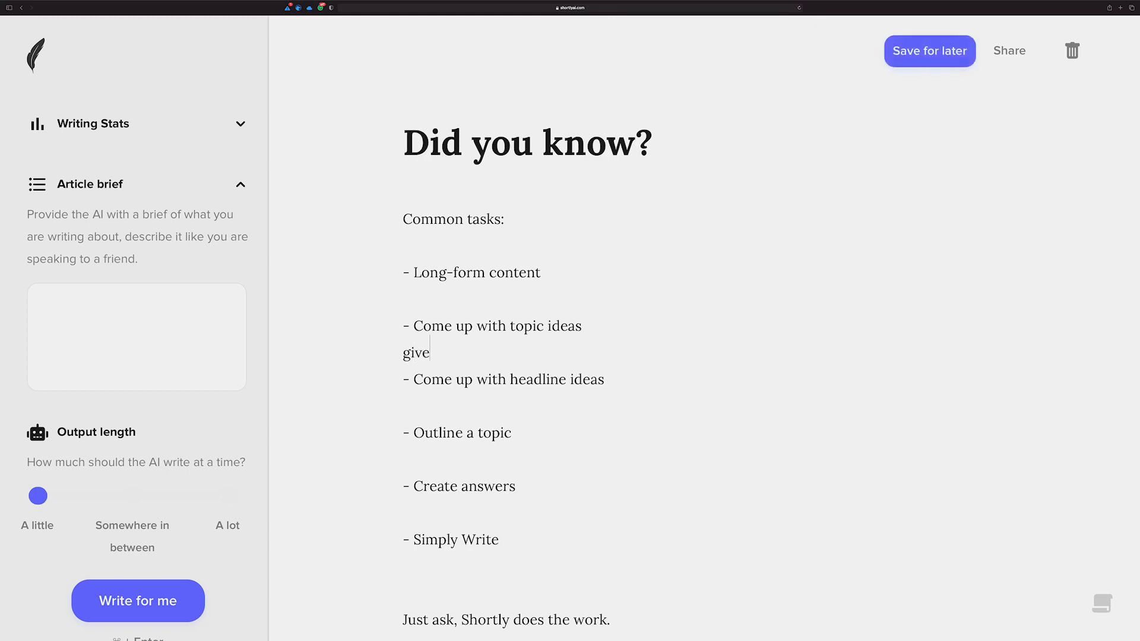
{"action": "type", "text": " me some ideas about the"}
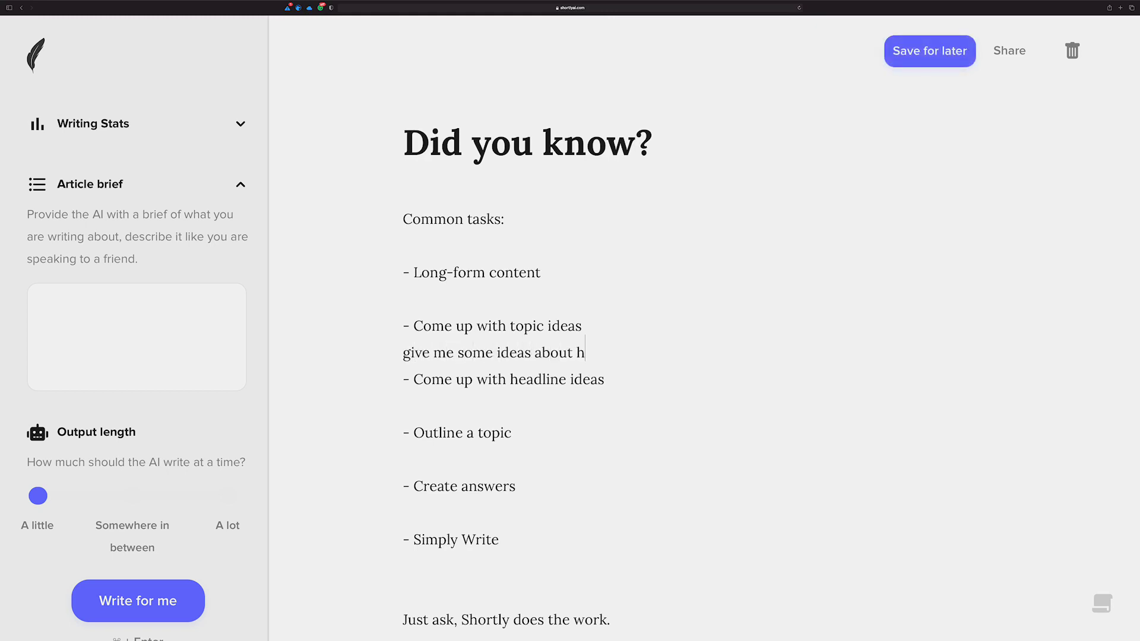
{"action": "type", "text": " ketogenic diet"}
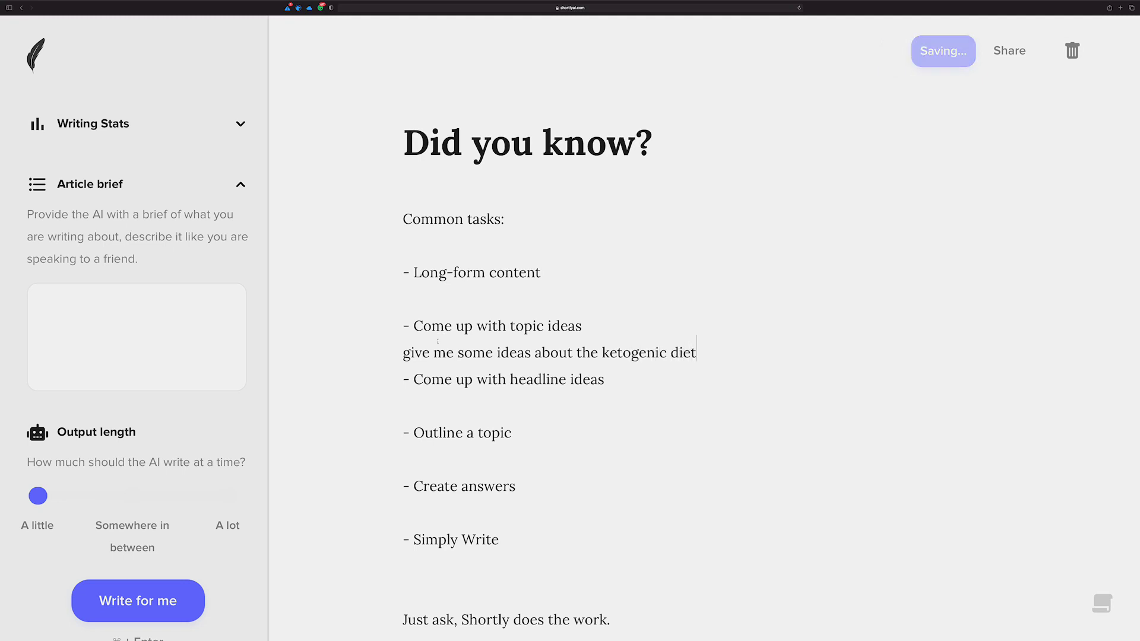
{"action": "key", "text": "Return"}
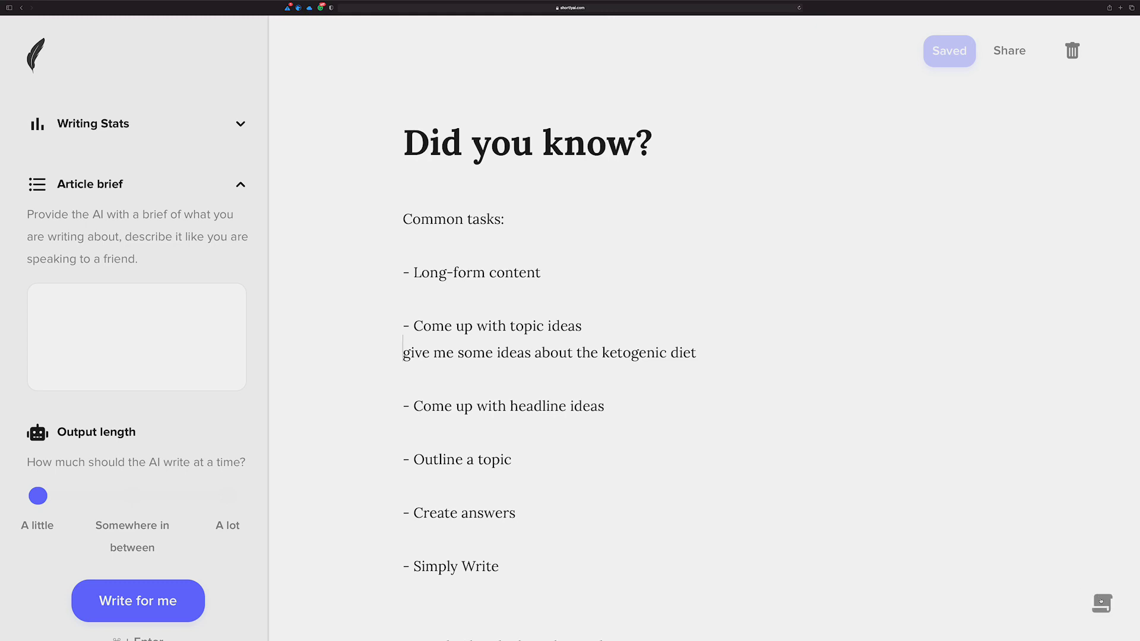
After checking the command cheatsheet, run the ketogenic diet line as /instruct to get five keto topic ideas.
{"action": "left_click", "coordinate": [1102, 602]}
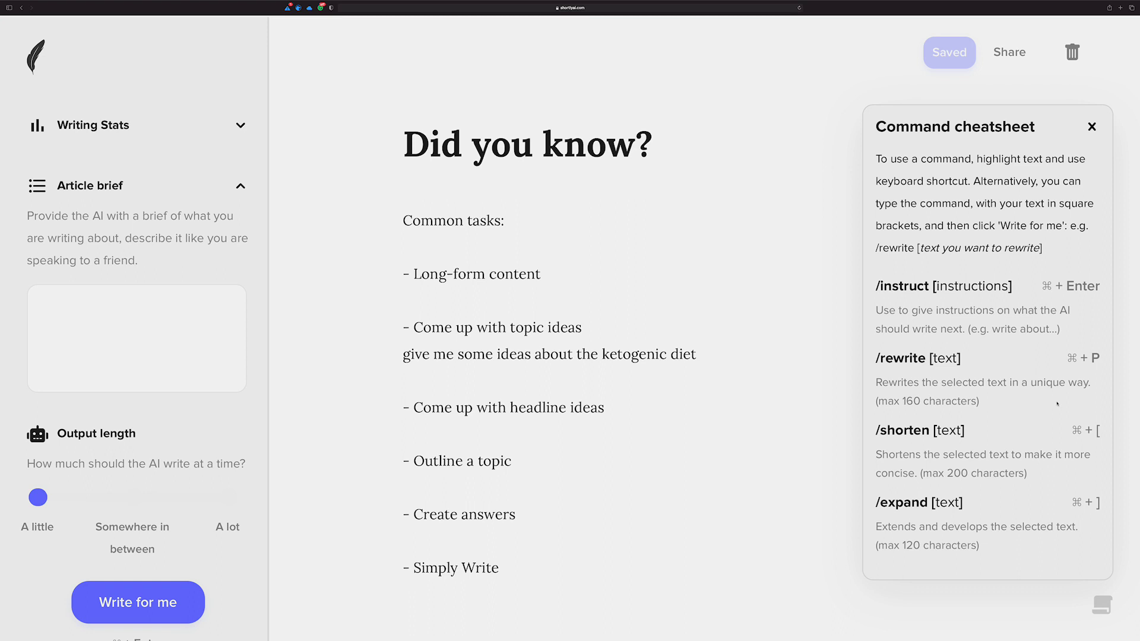
{"action": "scroll", "coordinate": [1031, 345], "scroll_direction": "down", "scroll_amount": 1}
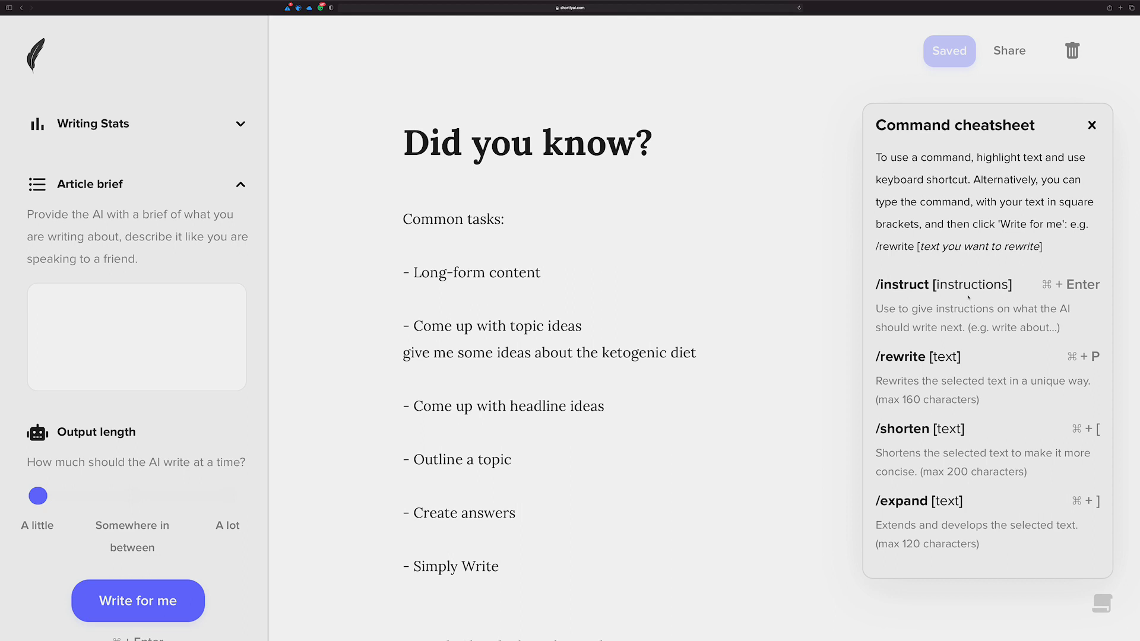
{"action": "left_click", "coordinate": [1092, 125]}
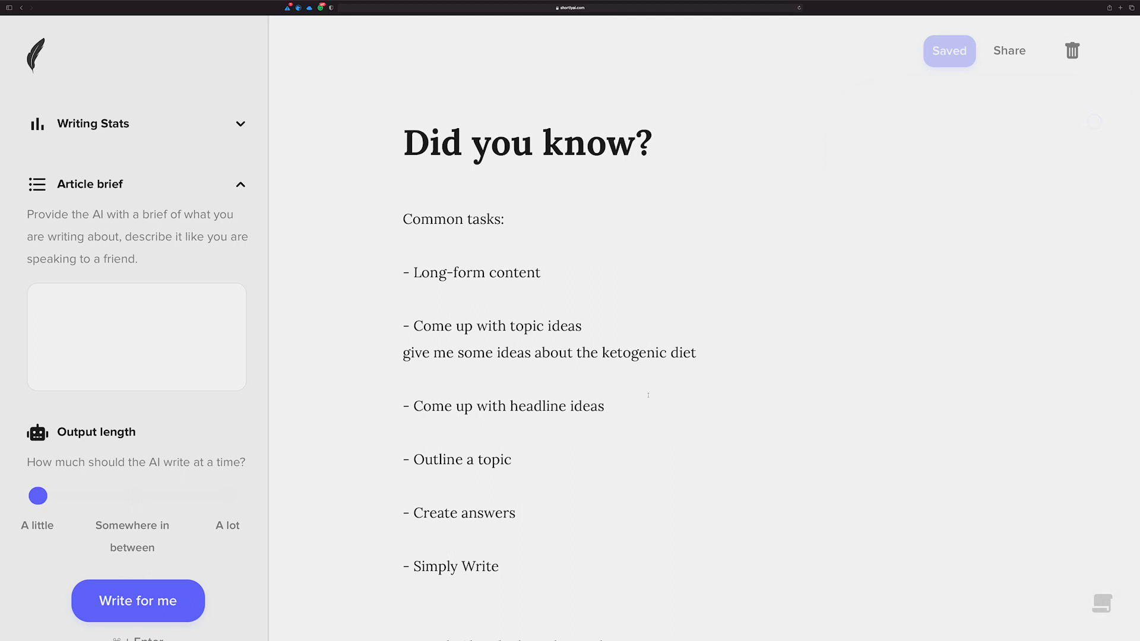
{"action": "left_click_drag", "start_coordinate": [403, 355], "coordinate": [697, 352]}
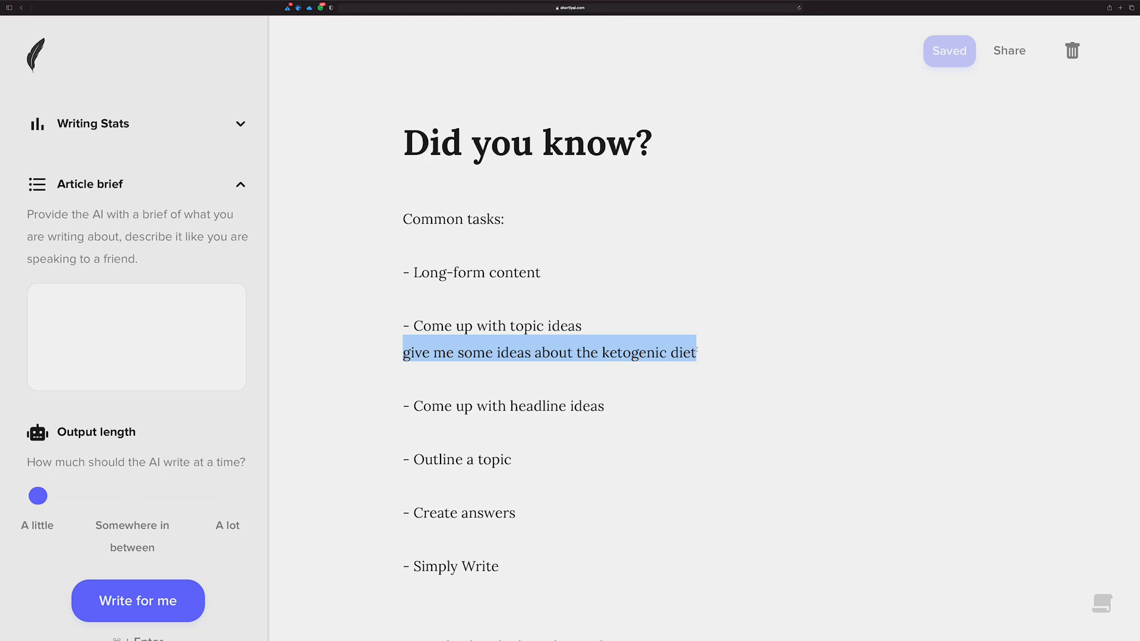
{"action": "left_click", "coordinate": [1103, 604]}
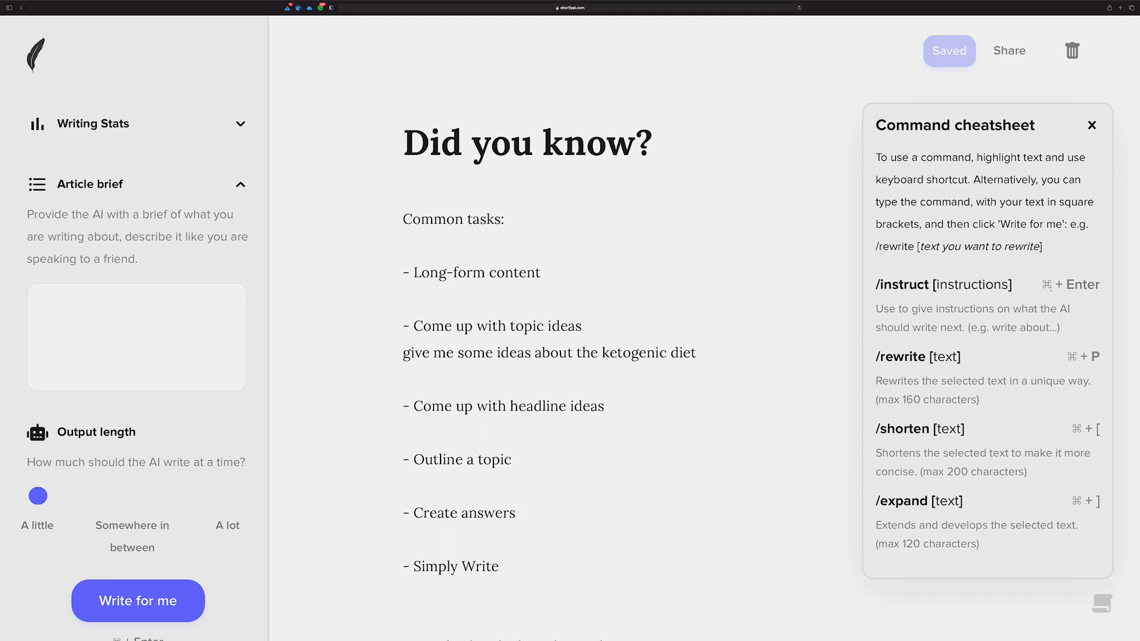
{"action": "left_click", "coordinate": [1092, 125]}
{"action": "left_click_drag", "start_coordinate": [696, 354], "coordinate": [392, 359]}
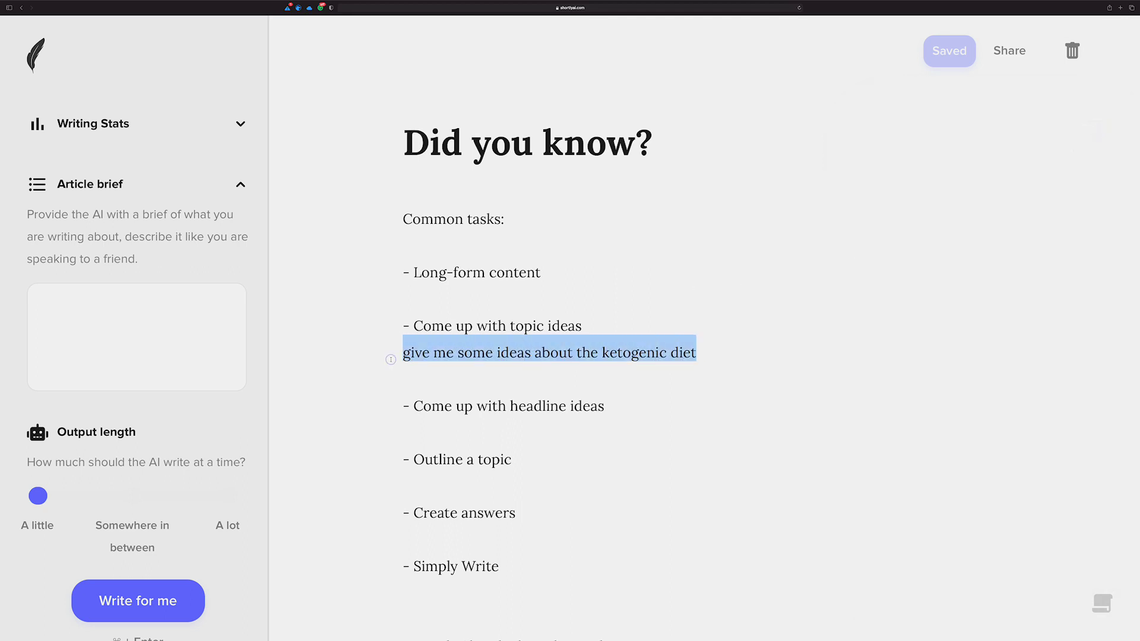
{"action": "key", "text": "super+Return"}
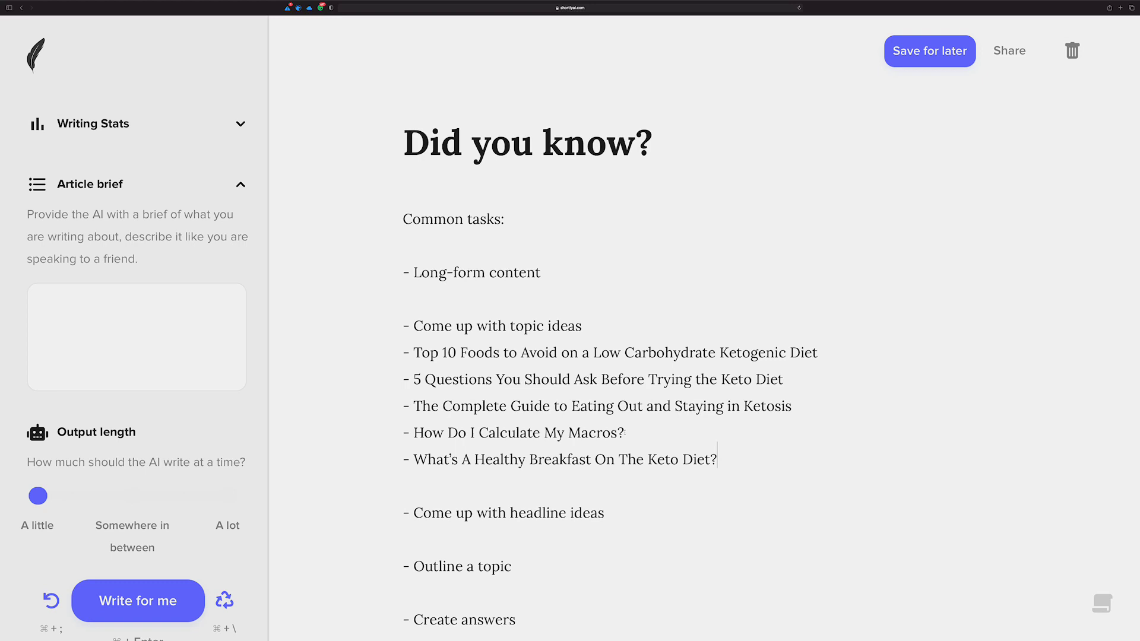
Type 'give me some headline ideas about the keto diet' on a new line under Come up with headline ideas.
{"action": "left_click_drag", "start_coordinate": [625, 432], "coordinate": [415, 432]}
{"action": "key", "text": "super+c"}
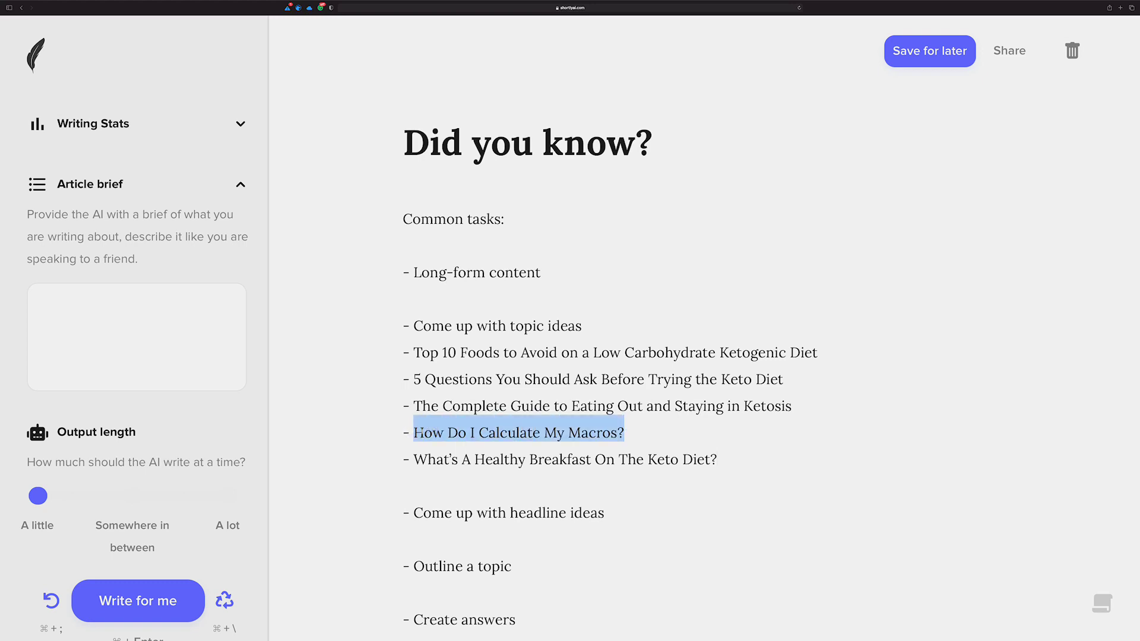
{"action": "left_click", "coordinate": [615, 510]}
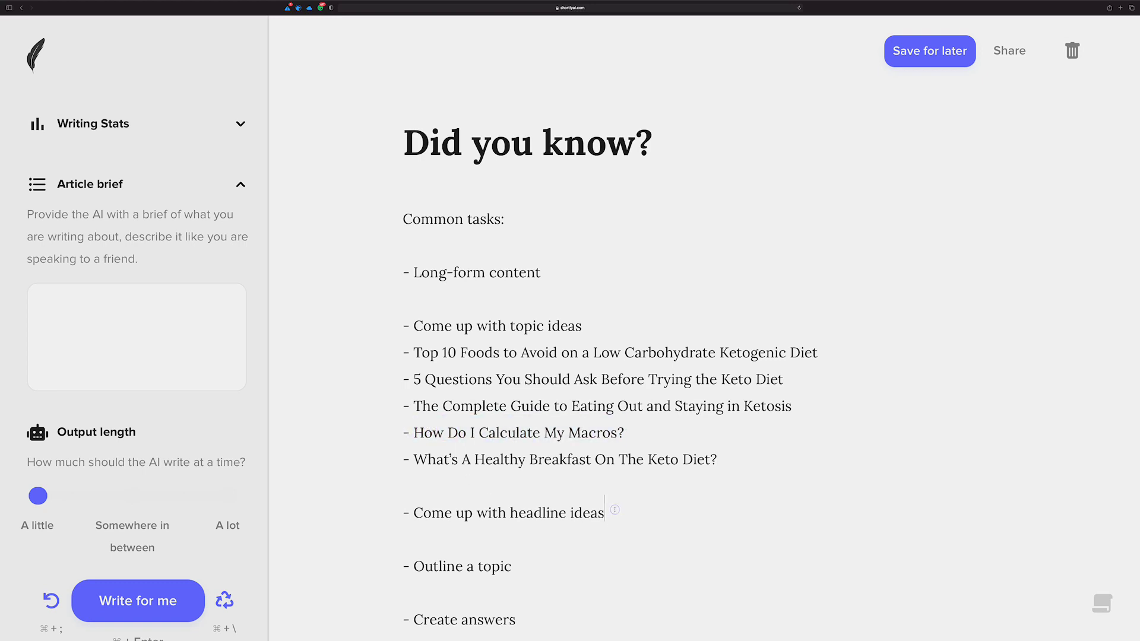
{"action": "key", "text": "Return"}
{"action": "scroll", "coordinate": [499, 408], "scroll_direction": "down", "scroll_amount": 6}
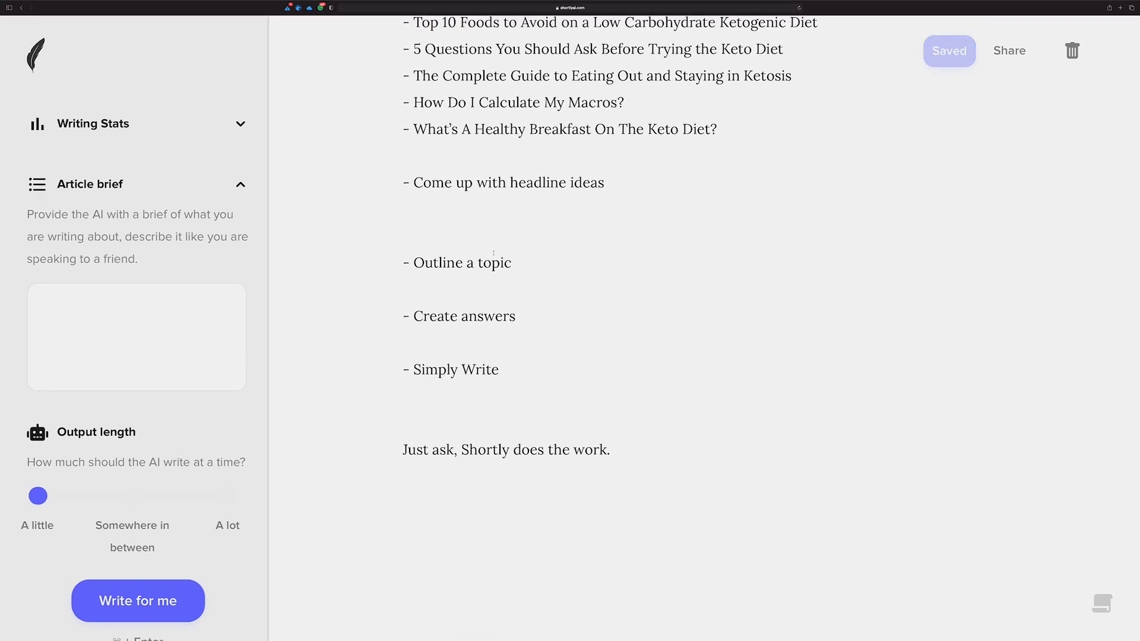
{"action": "type", "text": "give me "}
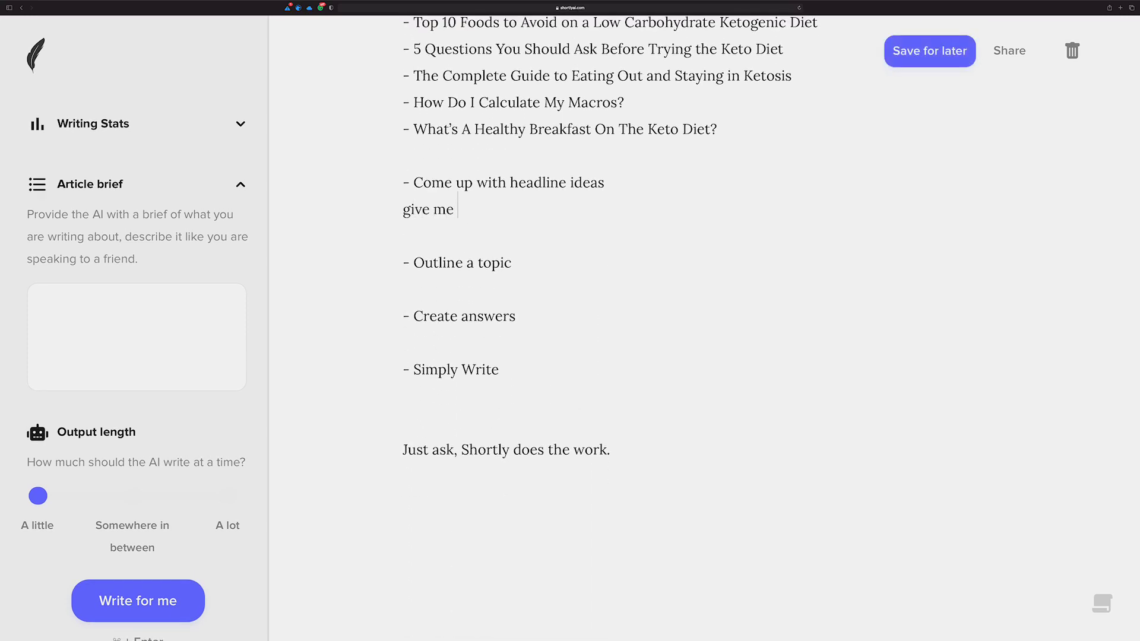
{"action": "type", "text": "some headline ideas a"}
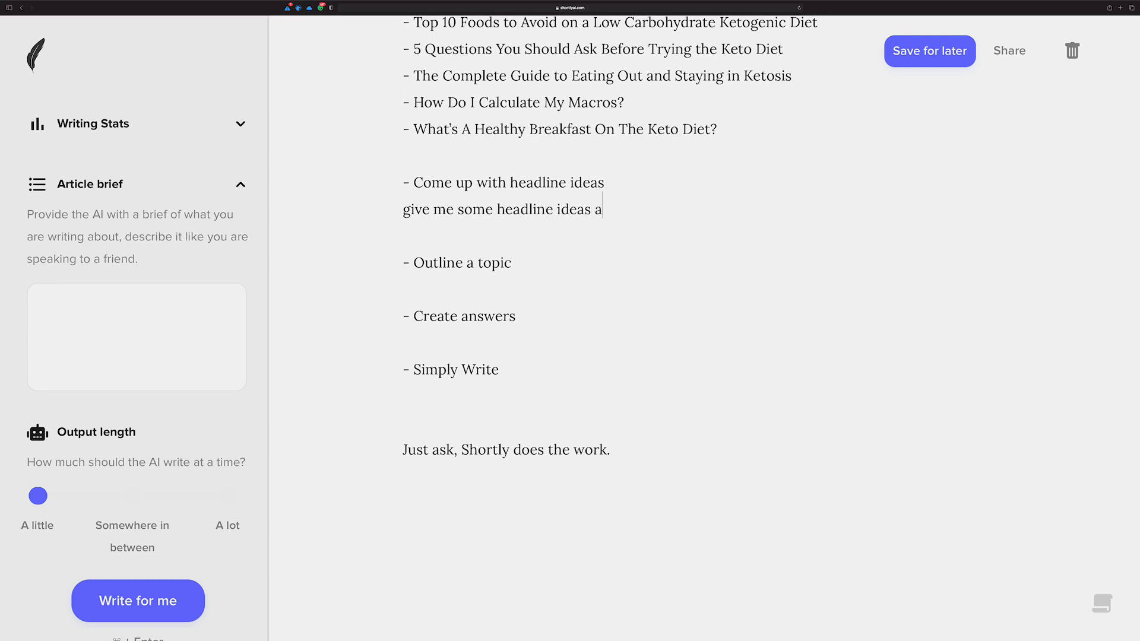
{"action": "type", "text": "bout the ketos"}
{"action": "key", "text": "BackSpace"}
{"action": "type", "text": "diet"}
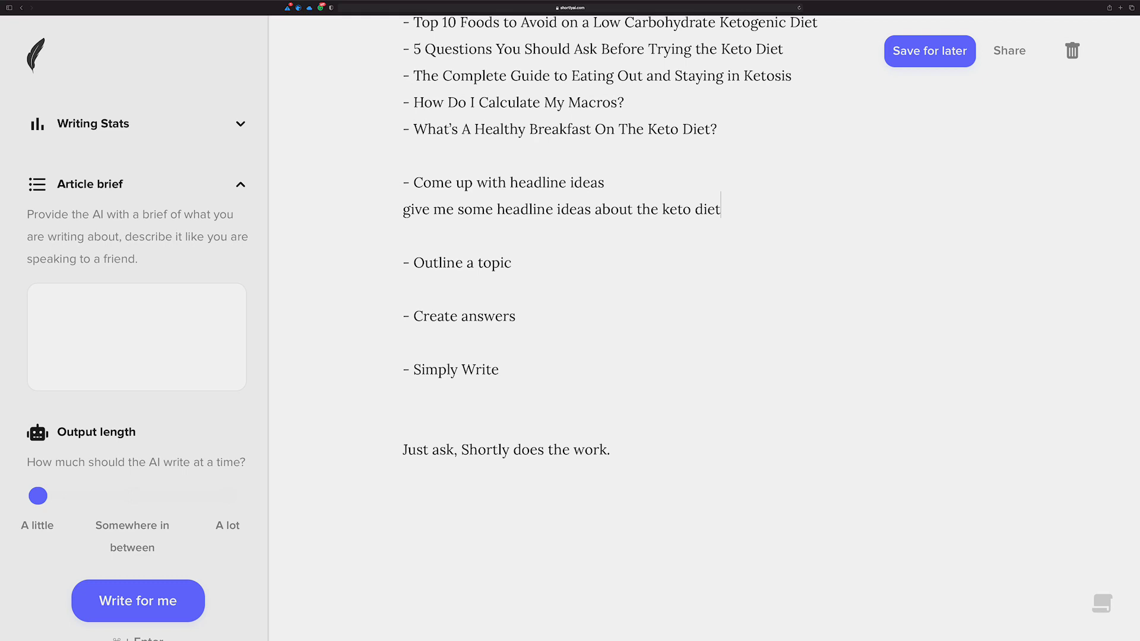
Run the headline request as /expand, then undo the paragraph the AI wrote.
{"action": "key", "text": "super+shift+Left"}
{"action": "key", "text": "super+Return"}
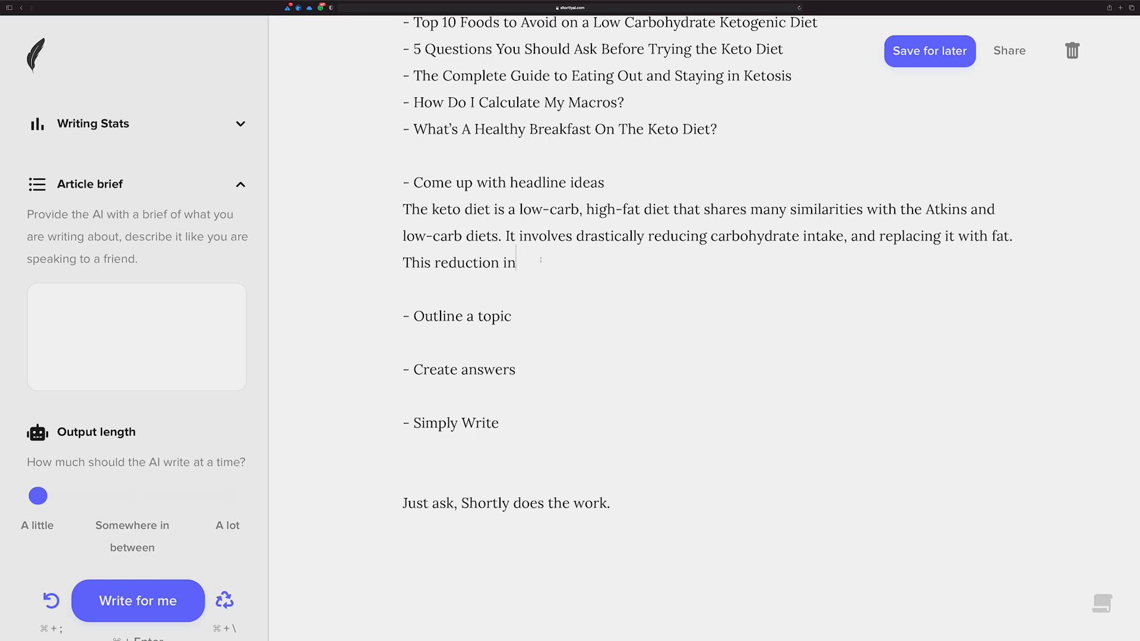
{"action": "key", "text": "super+semicolon"}
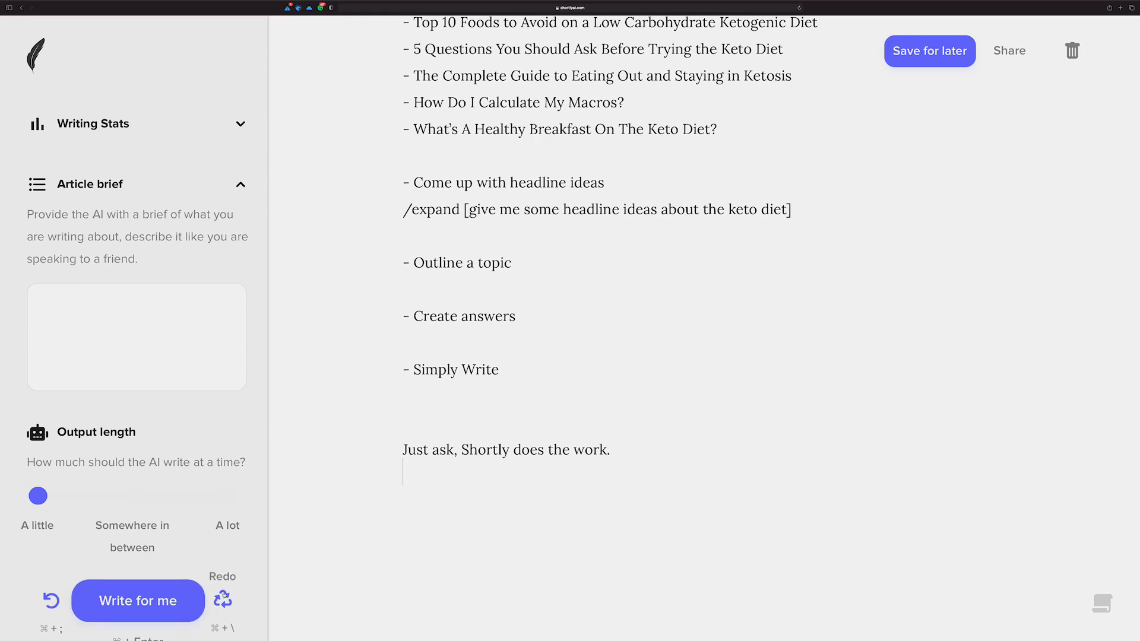
Change /expand to /instruct to generate five keto headlines, then start a new line under Outline a topic.
{"action": "left_click", "coordinate": [358, 496]}
{"action": "double_click", "coordinate": [429, 207]}
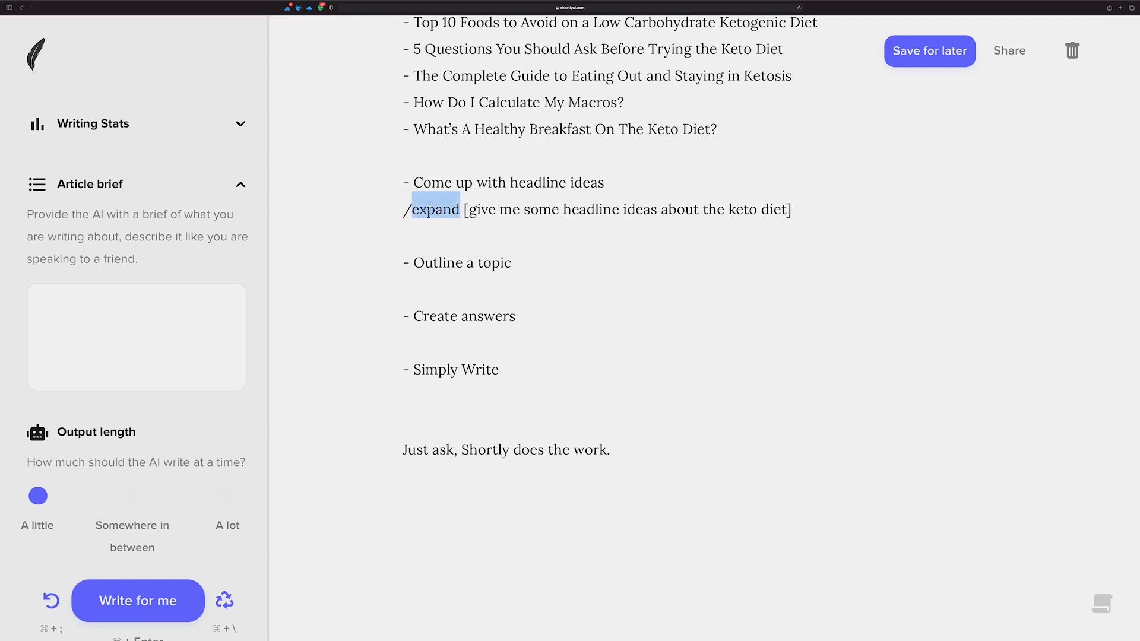
{"action": "type", "text": "instruct"}
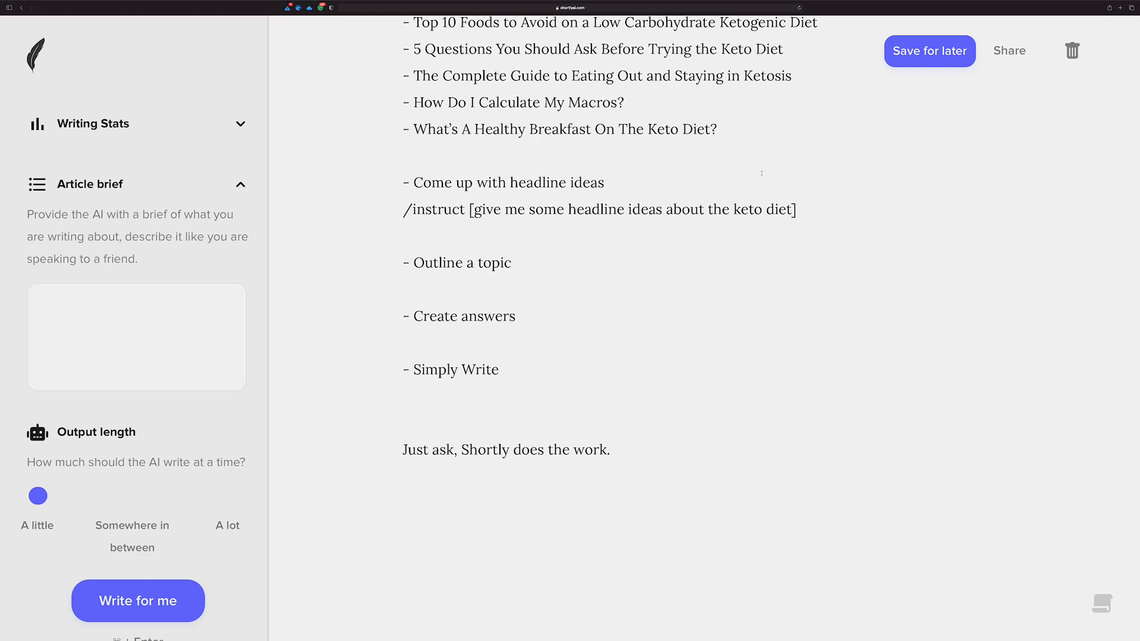
{"action": "left_click", "coordinate": [809, 208]}
{"action": "key", "text": "super+Return"}
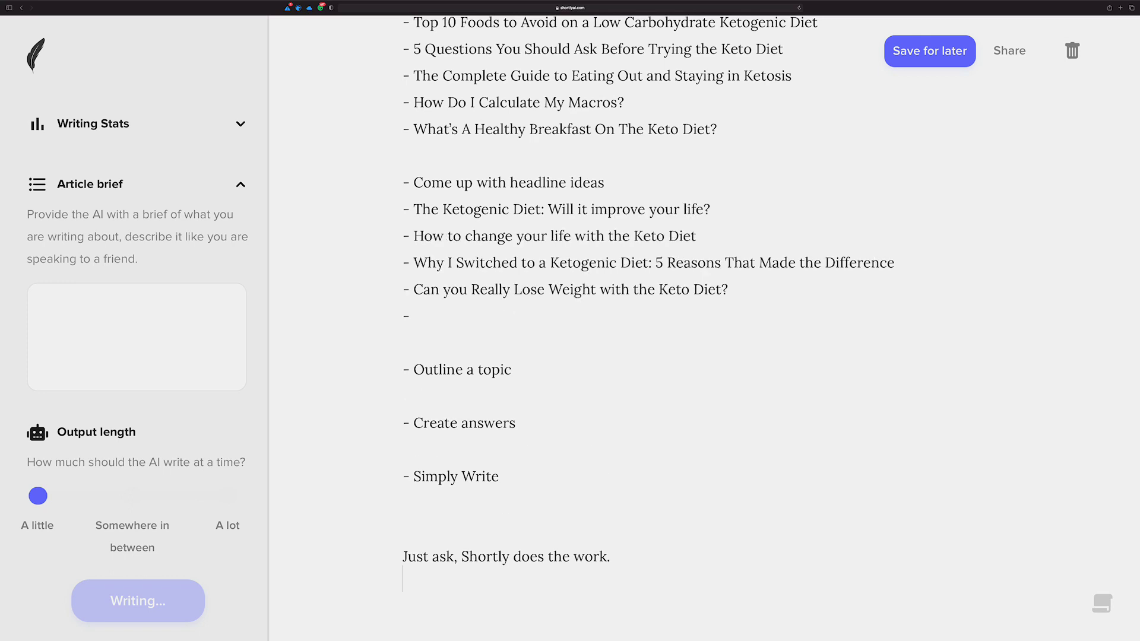
{"action": "left_click", "coordinate": [573, 367]}
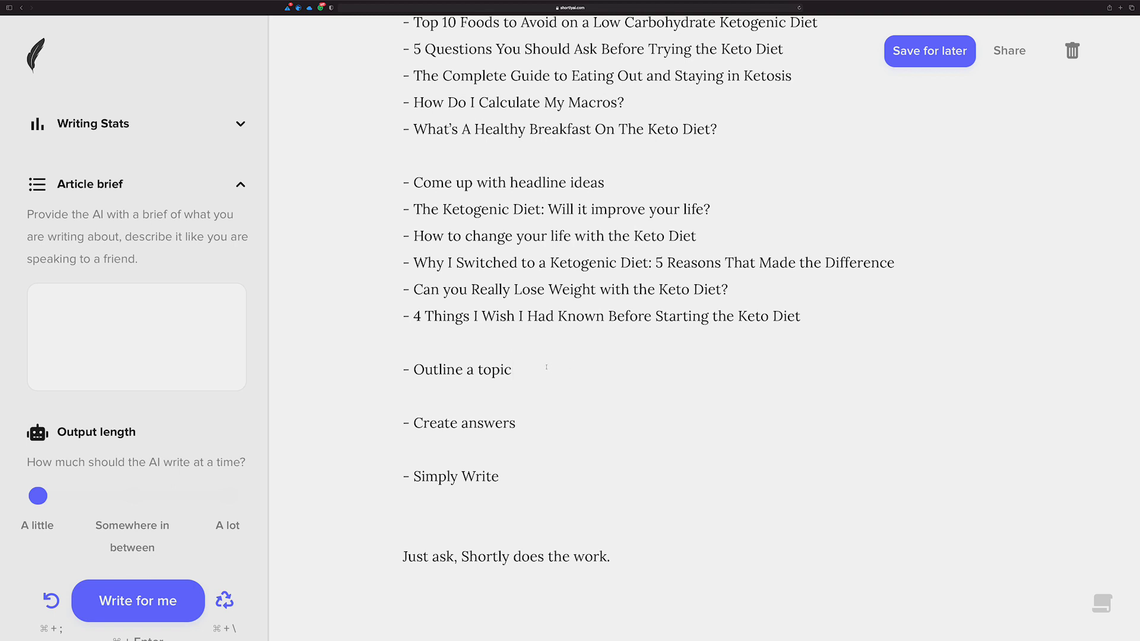
{"action": "key", "text": "Return"}
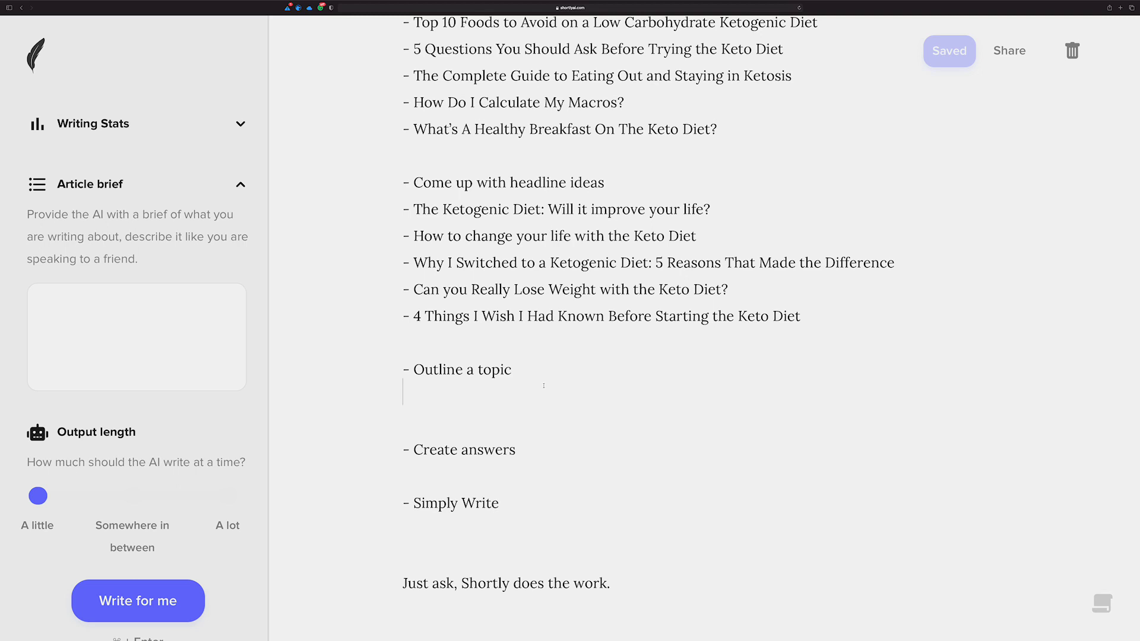
Type 'create an outline' and paste 'How Do I Calculate My Macros?' after it.
{"action": "type", "text": "outl"}
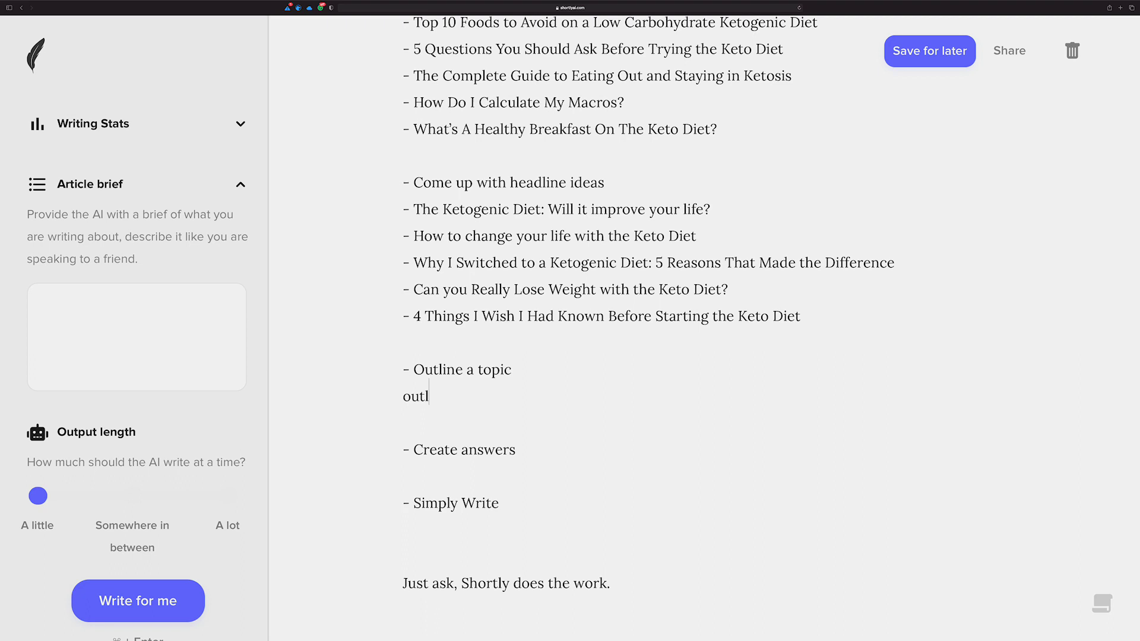
{"action": "key", "text": "BackSpace"}
{"action": "key", "text": "BackSpace"}
{"action": "key", "text": "BackSpace"}
{"action": "type", "text": "create an outli"}
{"action": "key", "text": "BackSpace"}
{"action": "type", "text": "ine"}
{"action": "key", "text": "super+v"}
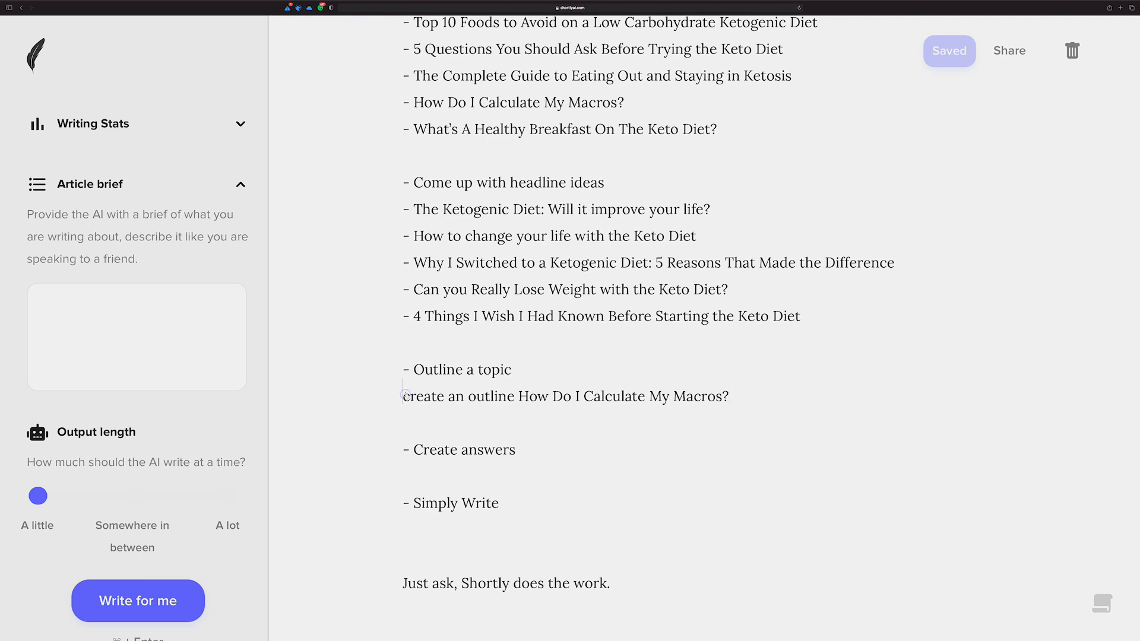
Run the 'create an outline How Do I Calculate My Macros?' line as /instruct to generate macros paragraphs.
{"action": "left_click_drag", "start_coordinate": [404, 396], "coordinate": [729, 397]}
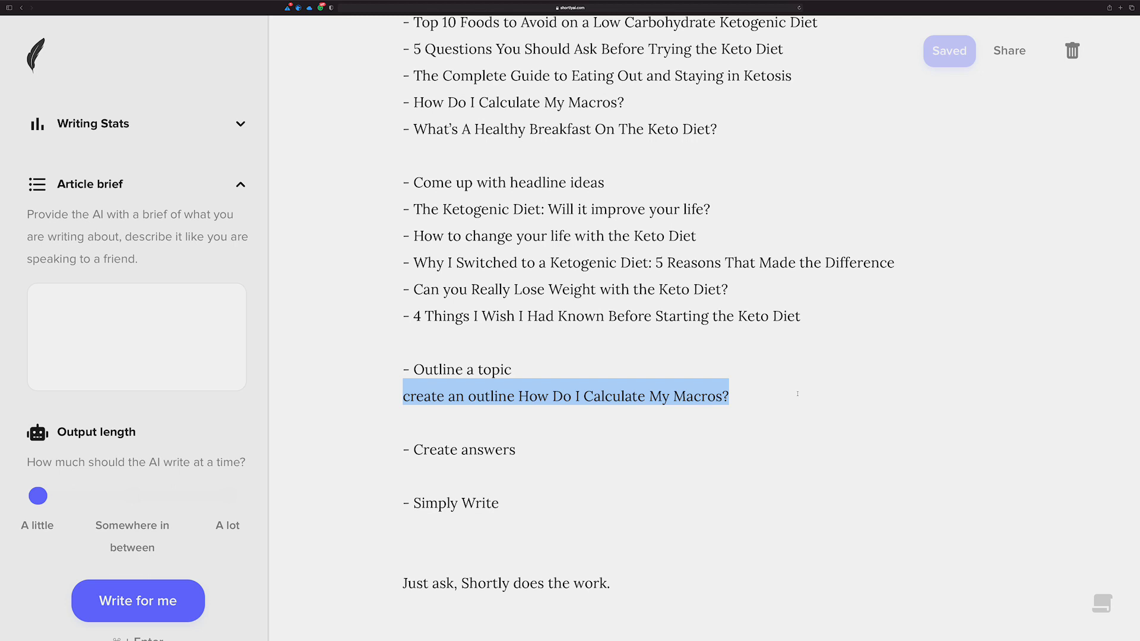
{"action": "key", "text": "super+Return"}
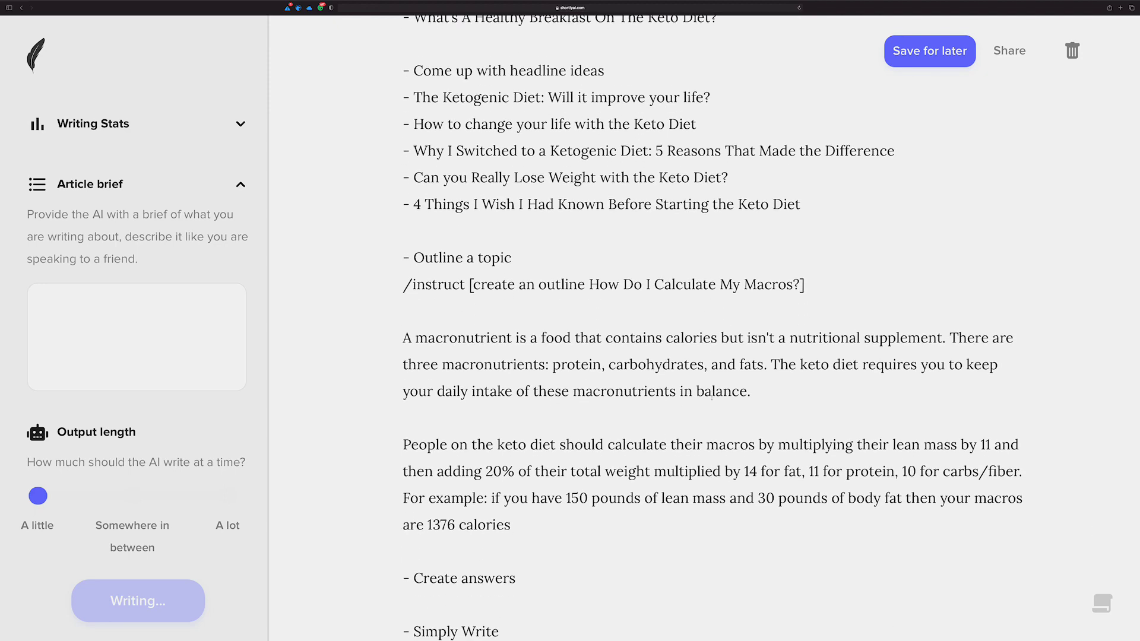
Give the AI's macros answer a Bad rating in the feedback survey, then close the survey.
{"action": "scroll", "coordinate": [712, 398], "scroll_direction": "down", "scroll_amount": 2}
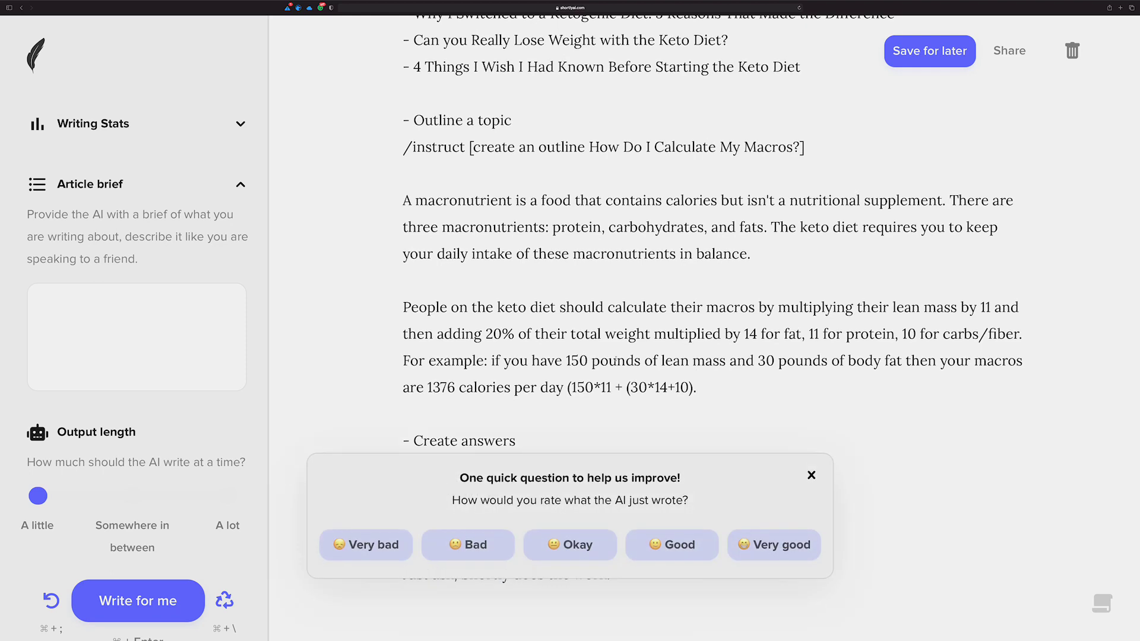
{"action": "left_click", "coordinate": [452, 543]}
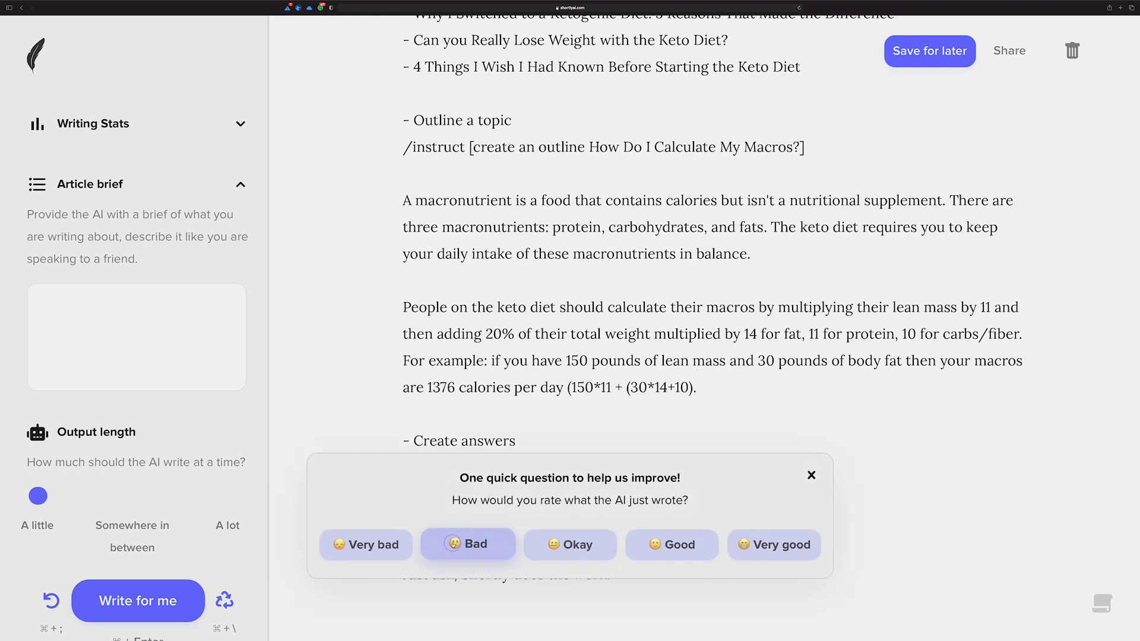
{"action": "left_click_drag", "start_coordinate": [687, 501], "coordinate": [611, 501]}
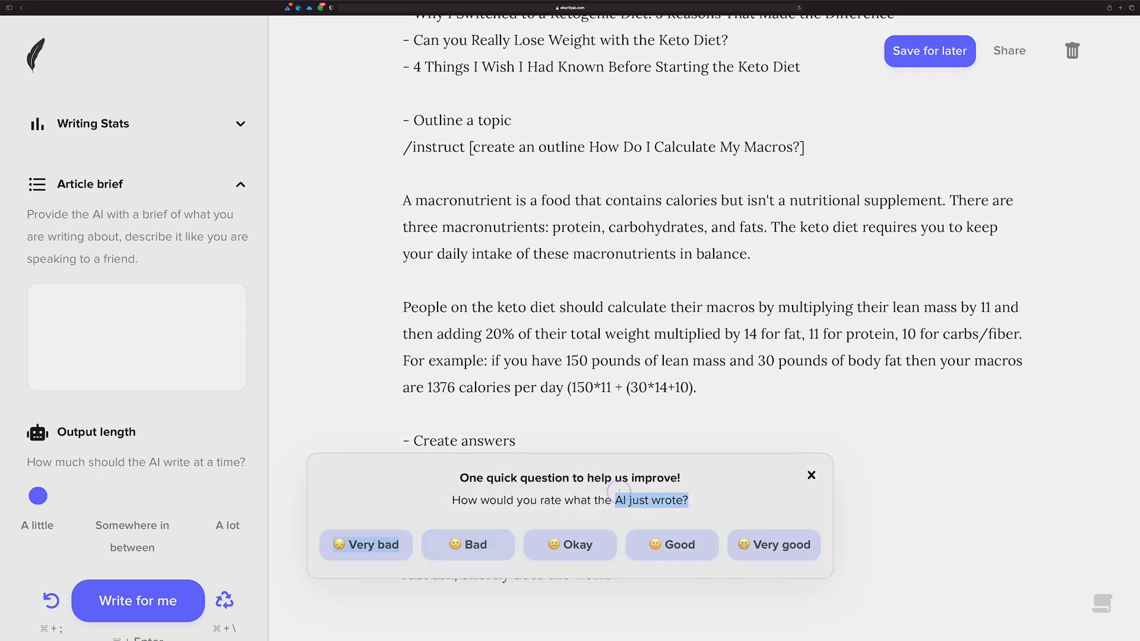
{"action": "left_click", "coordinate": [712, 471]}
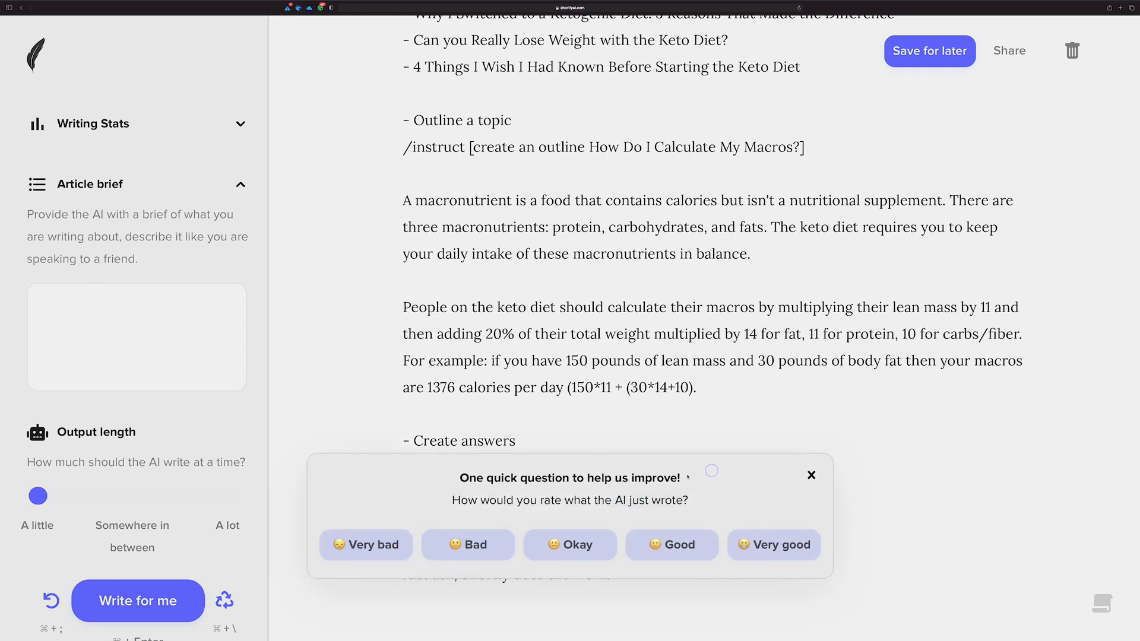
{"action": "left_click", "coordinate": [489, 537]}
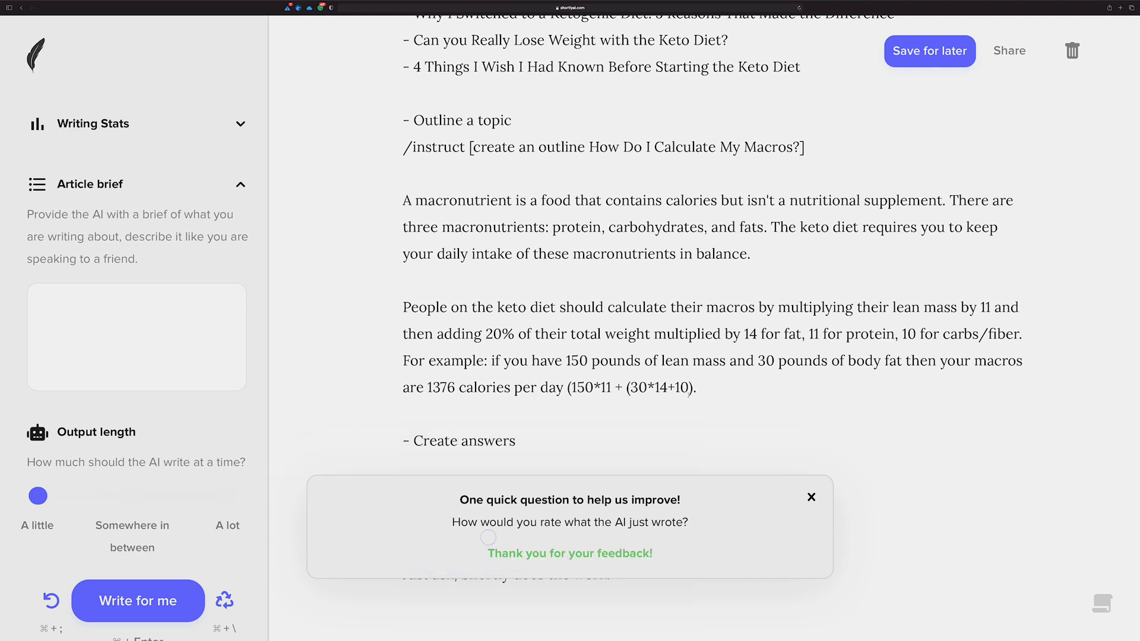
{"action": "left_click", "coordinate": [812, 499]}
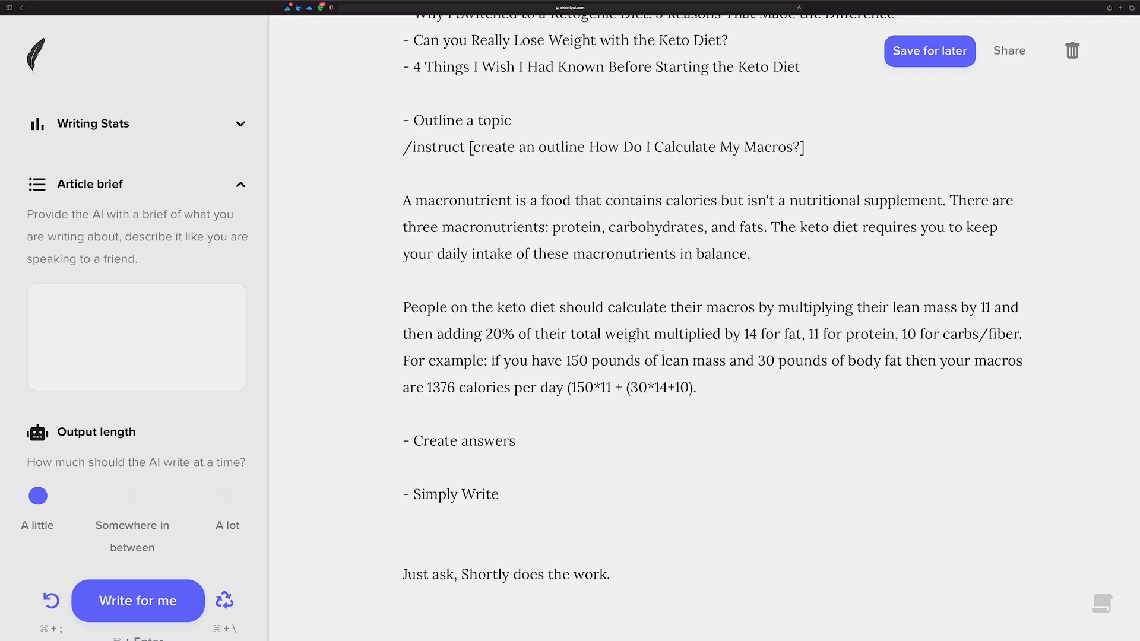
Undo the macros paragraphs and rerun the request as 'create an outline for the ketogenic diet'.
{"action": "key", "text": "super+z"}
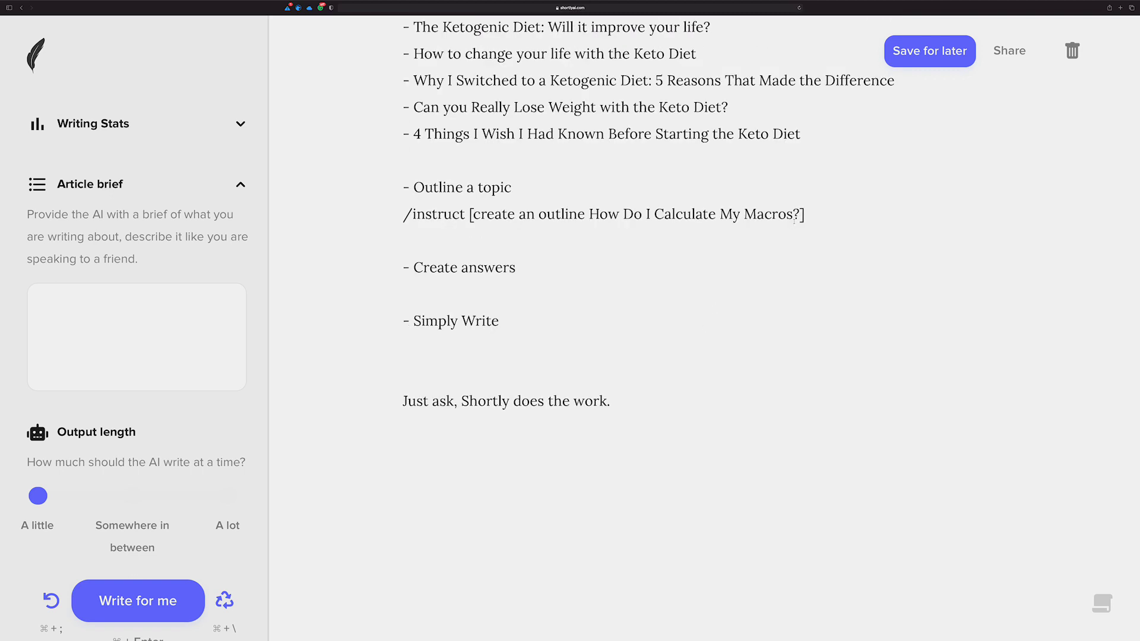
{"action": "left_click_drag", "start_coordinate": [800, 216], "coordinate": [589, 216]}
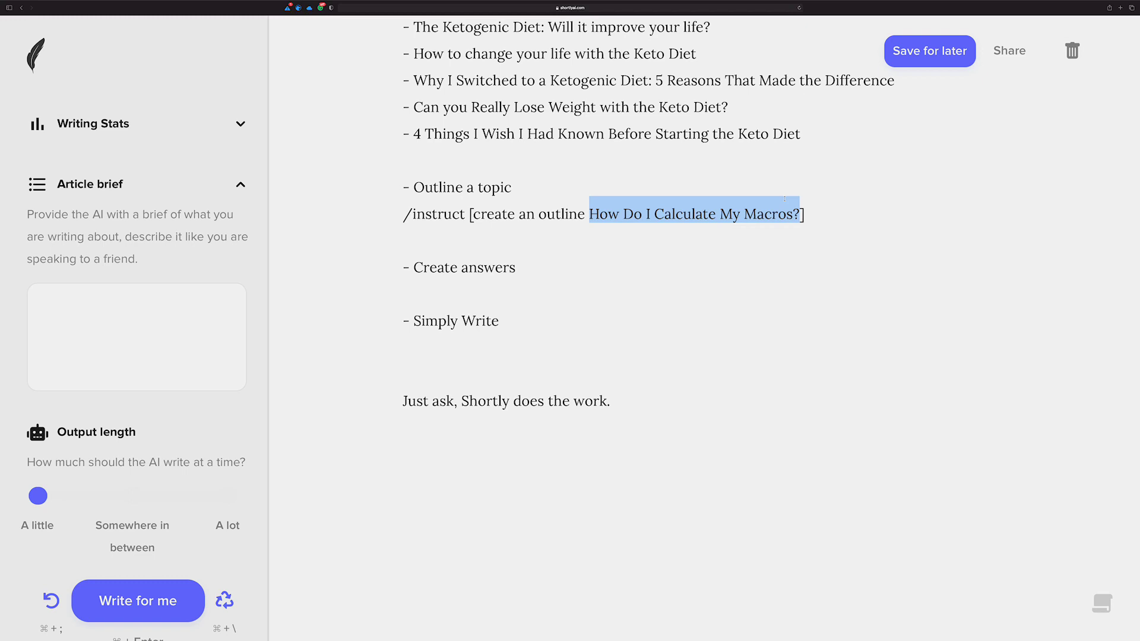
{"action": "type", "text": "for the keto"}
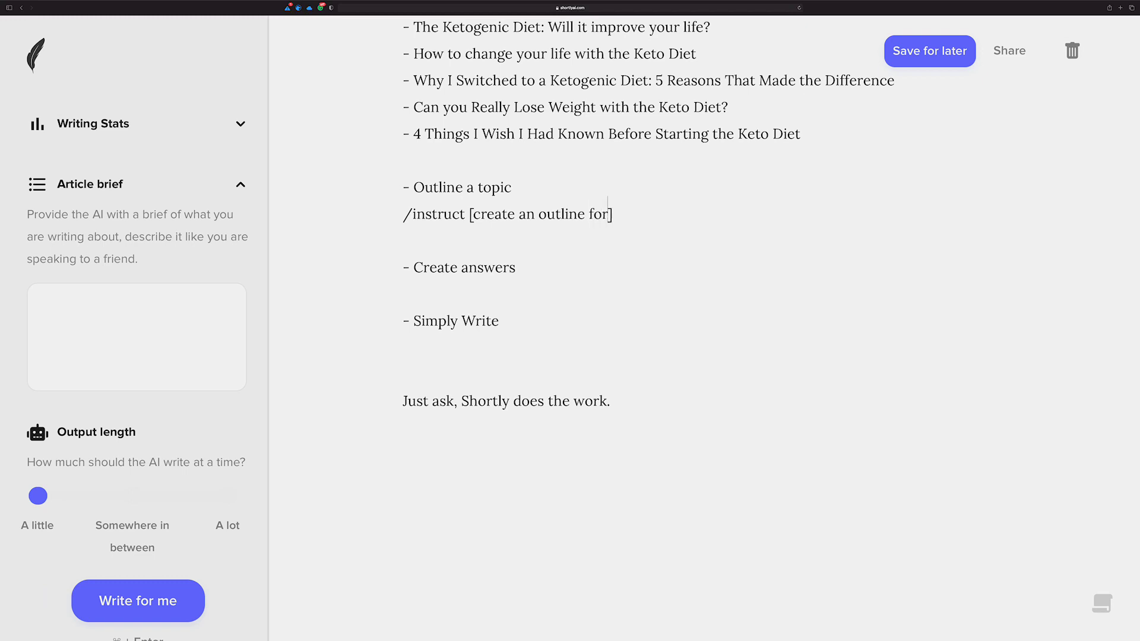
{"action": "type", "text": "genic "}
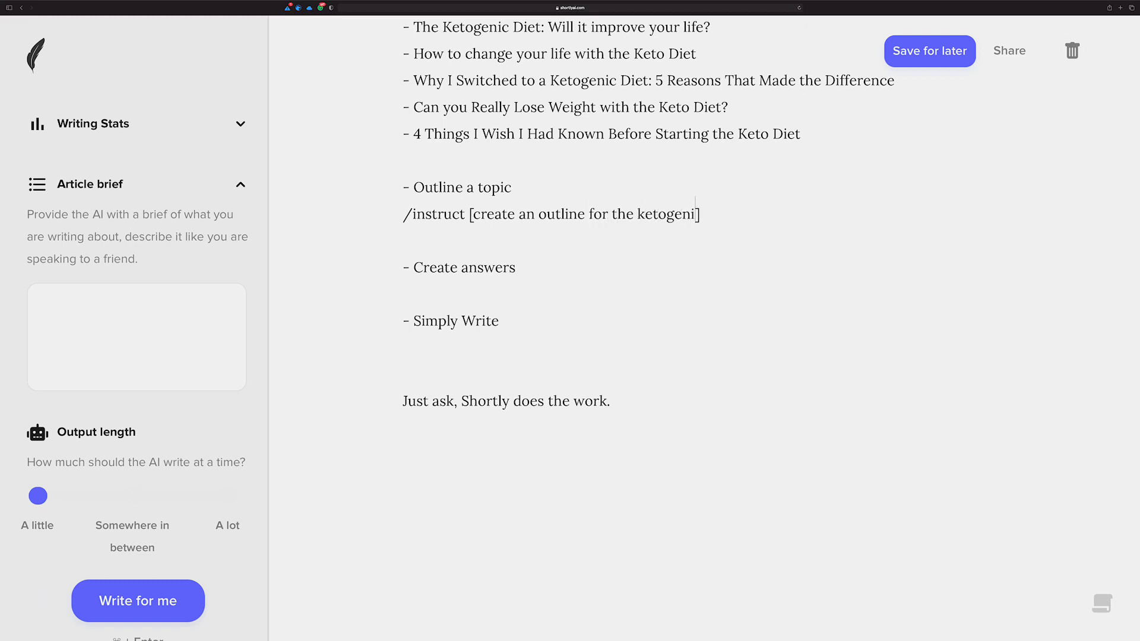
{"action": "type", "text": "diet"}
{"action": "left_click", "coordinate": [783, 207]}
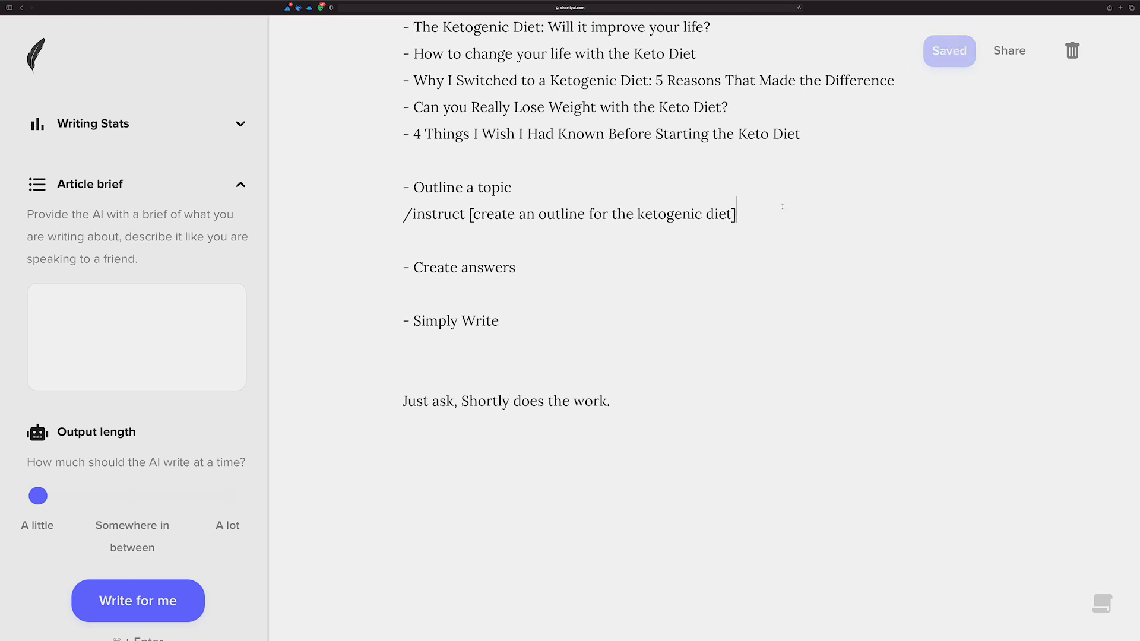
{"action": "key", "text": "super+Return"}
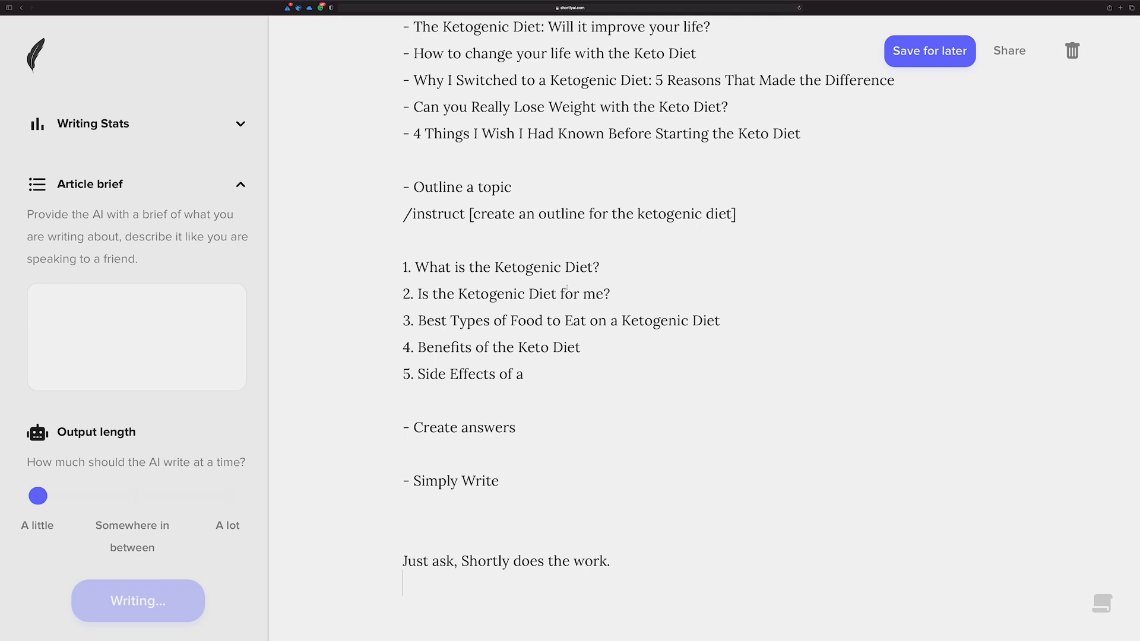
Put outline item 7 on its own line so it reads '7. What is an Ideal Keto Meal Plan?'.
{"action": "scroll", "coordinate": [574, 300], "scroll_direction": "down", "scroll_amount": 5}
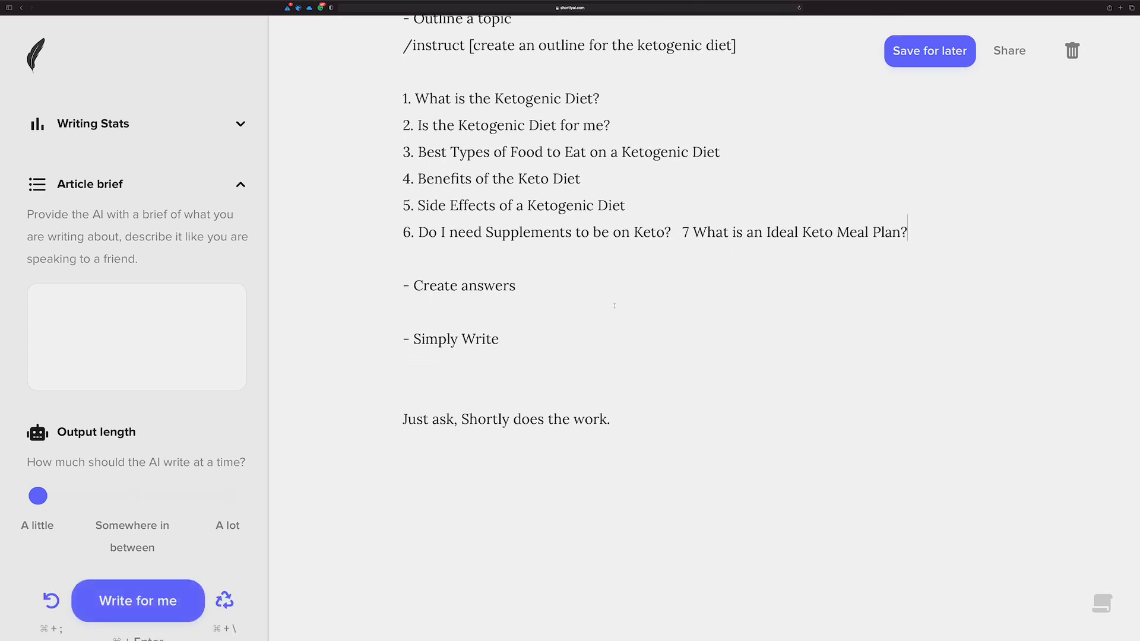
{"action": "left_click", "coordinate": [683, 232]}
{"action": "key", "text": "Return"}
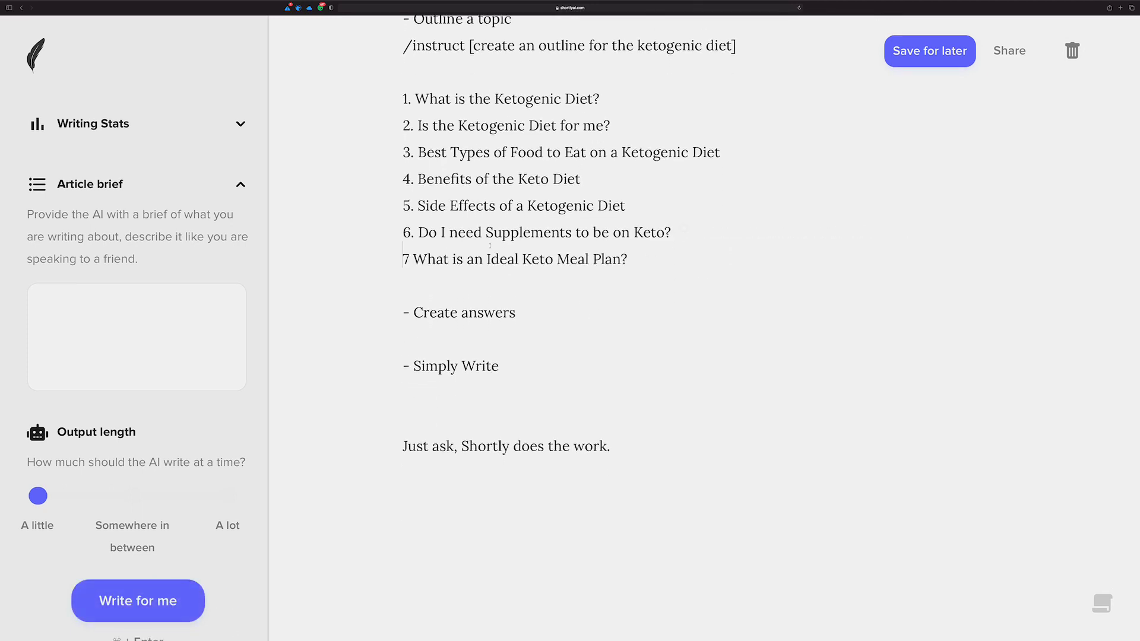
{"action": "left_click", "coordinate": [410, 259]}
{"action": "type", "text": "."}
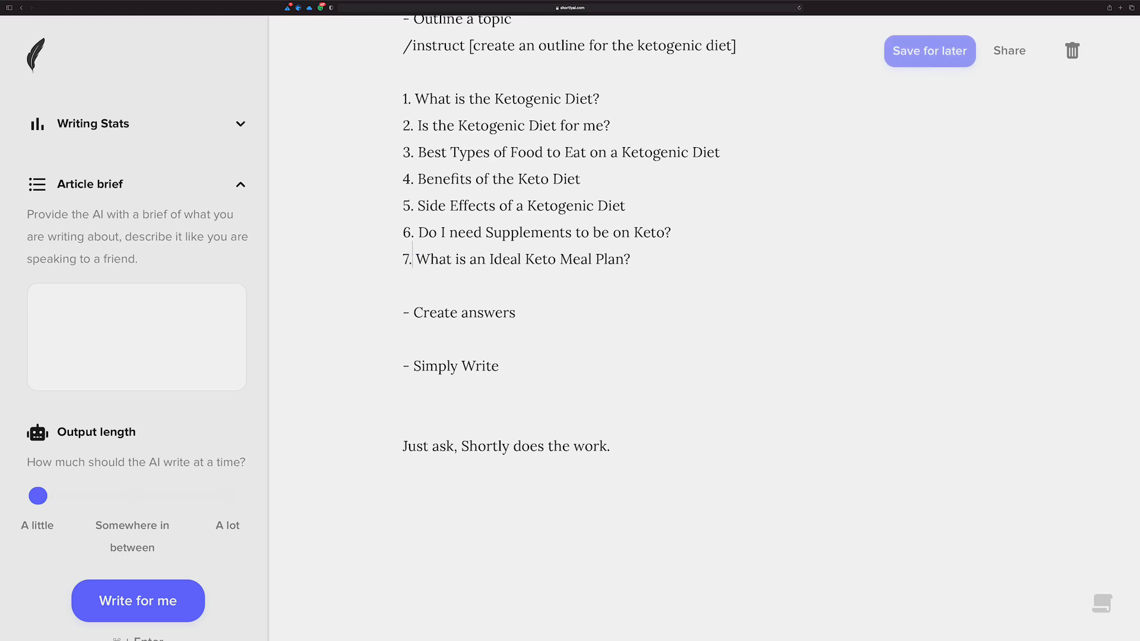
{"action": "scroll", "coordinate": [444, 256], "scroll_direction": "down", "scroll_amount": 2}
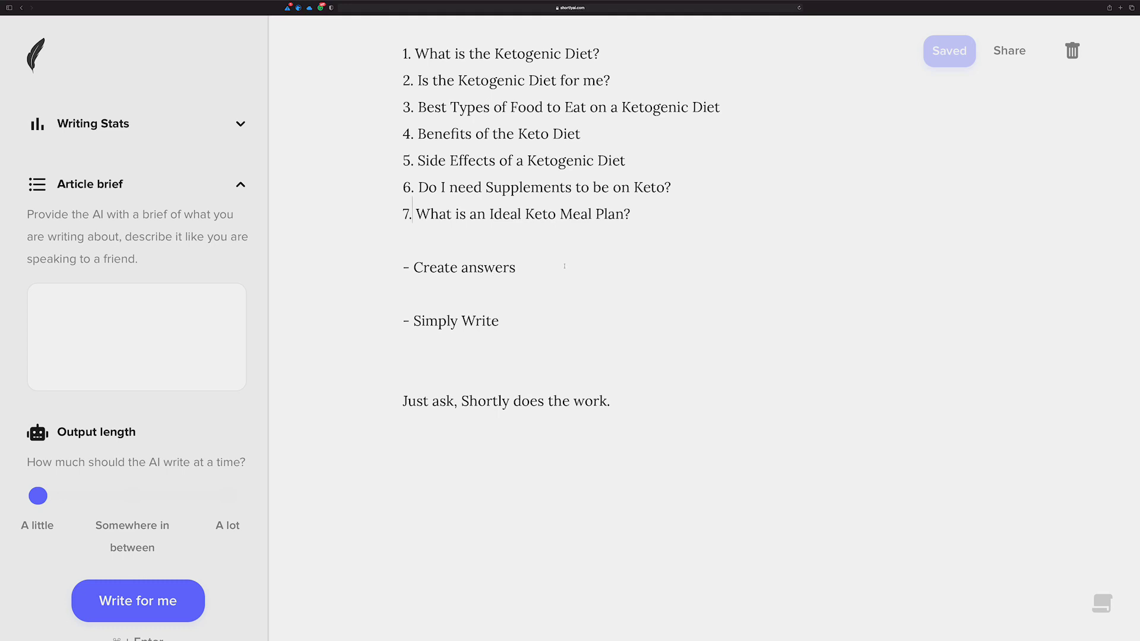
{"action": "scroll", "coordinate": [565, 266], "scroll_direction": "up", "scroll_amount": 10}
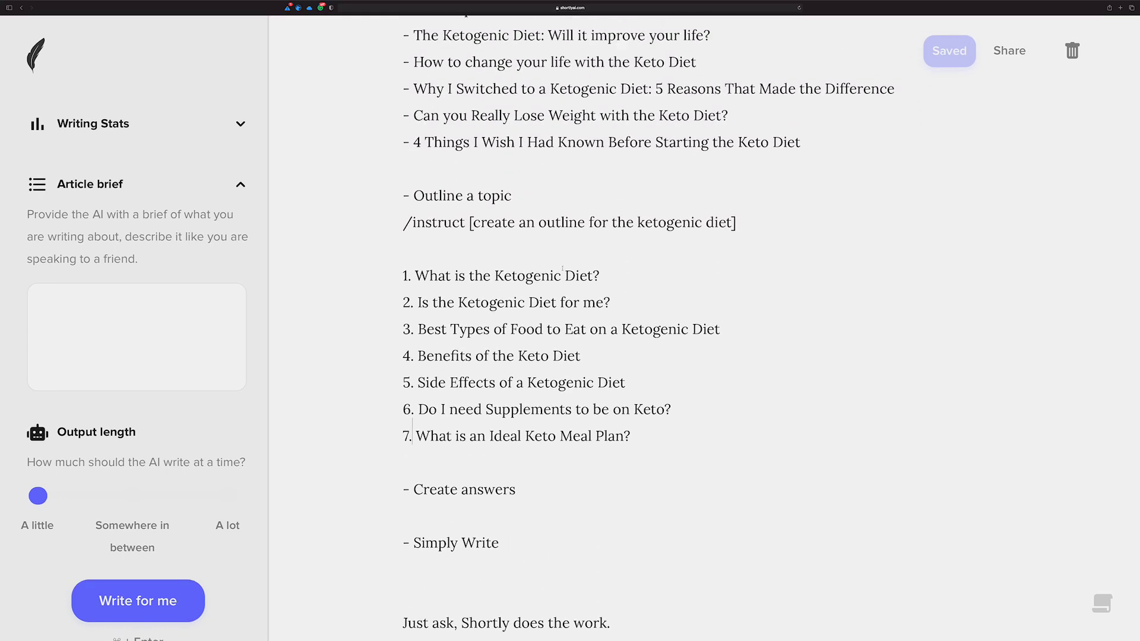
{"action": "scroll", "coordinate": [562, 269], "scroll_direction": "up", "scroll_amount": 1}
{"action": "scroll", "coordinate": [557, 283], "scroll_direction": "down", "scroll_amount": 2}
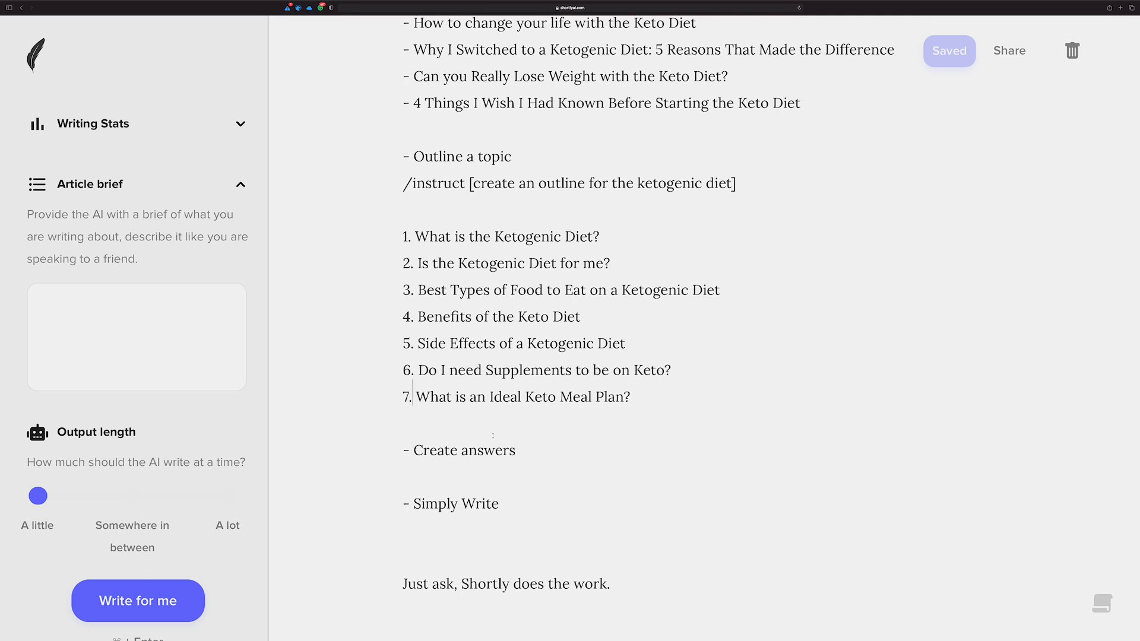
Dictate 'Please answer what is an ideal keto meal plan' under Create answers and run it as /instruct.
{"action": "left_click", "coordinate": [528, 440]}
{"action": "left_click_drag", "start_coordinate": [416, 397], "coordinate": [631, 397]}
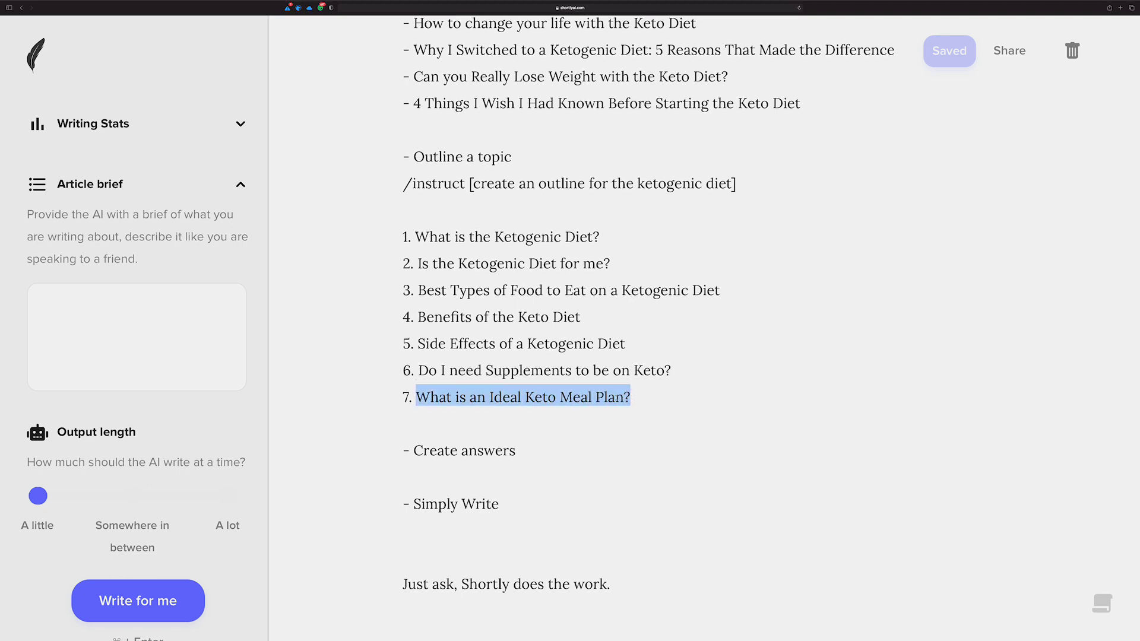
{"action": "left_click", "coordinate": [527, 465]}
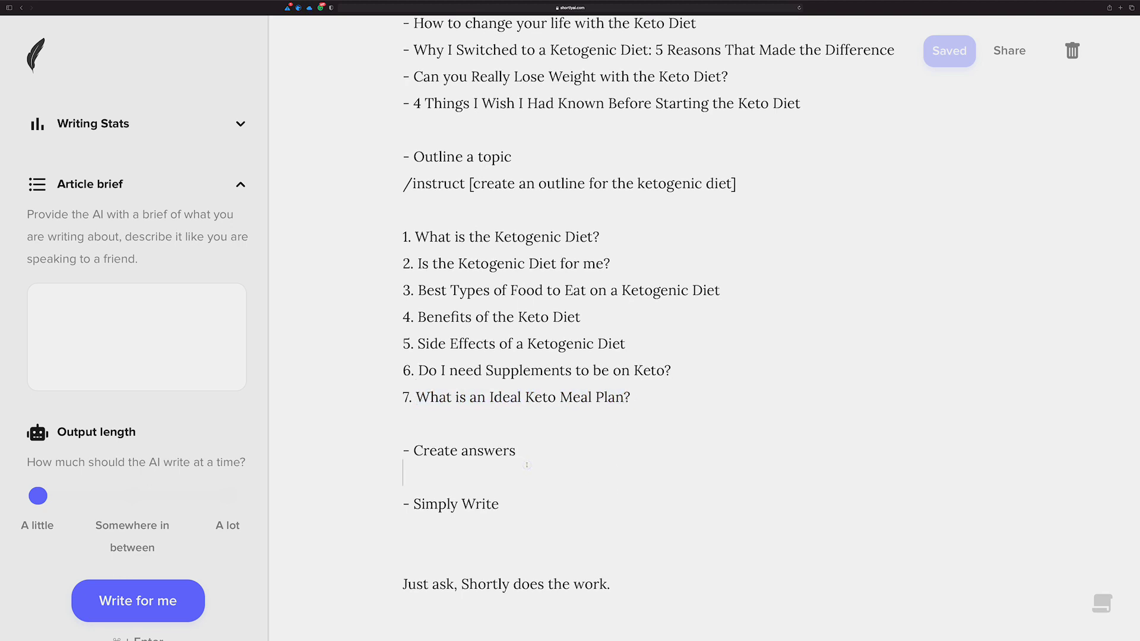
{"action": "type", "text": "/in"}
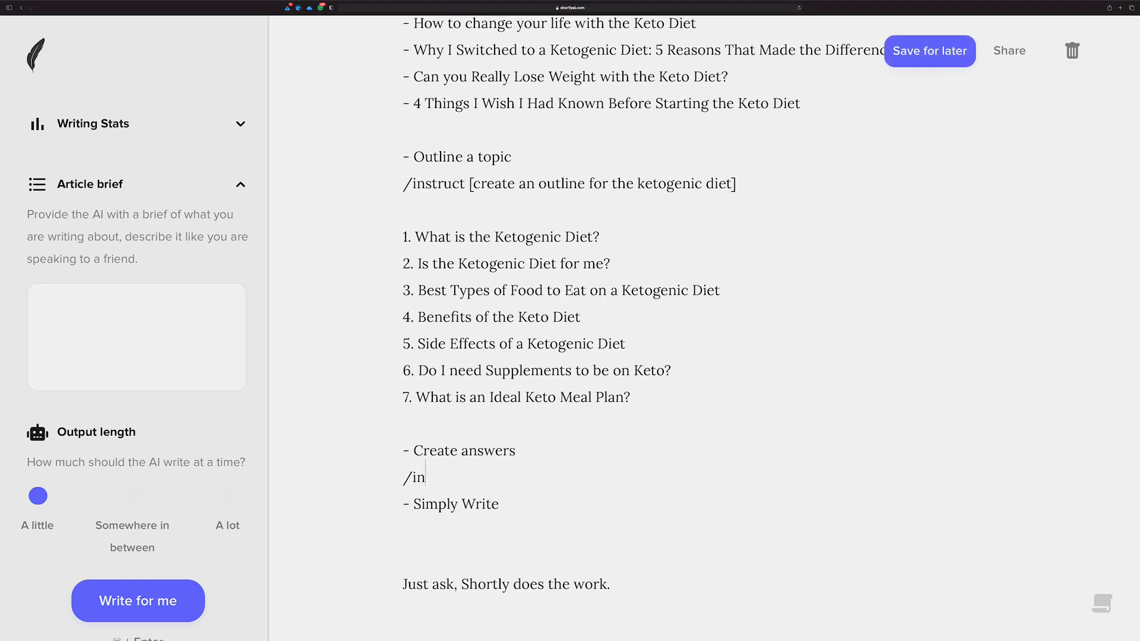
{"action": "key", "text": "BackSpace"}
{"action": "key", "text": "BackSpace"}
{"action": "key", "text": "BackSpace"}
{"action": "key", "text": "Return"}
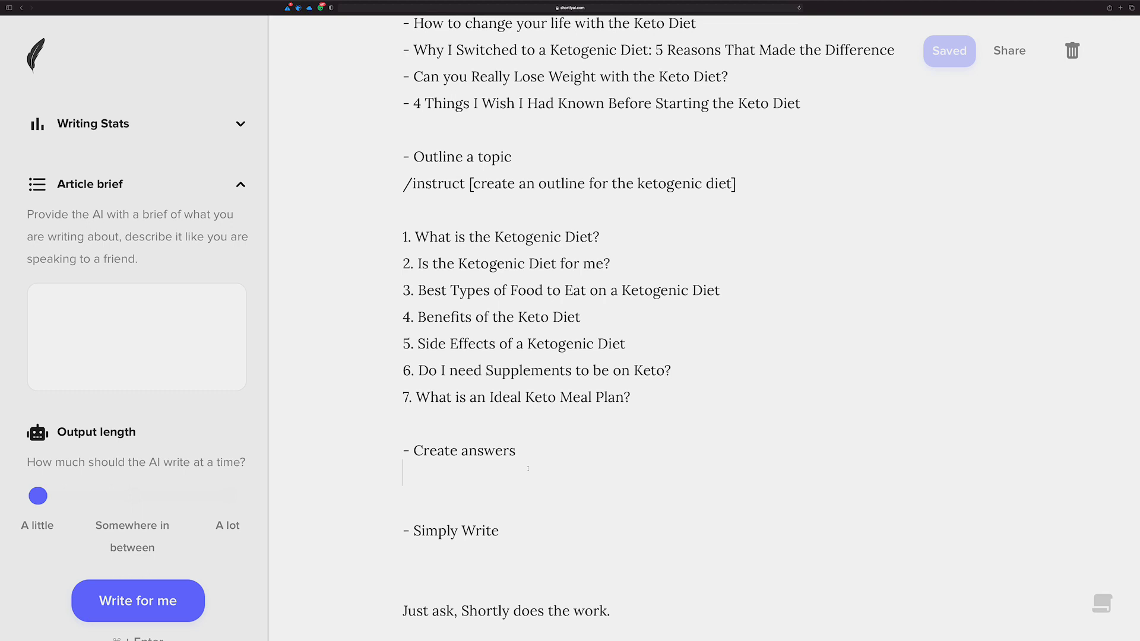
{"action": "key", "text": "fn"}
{"action": "key", "text": "fn"}
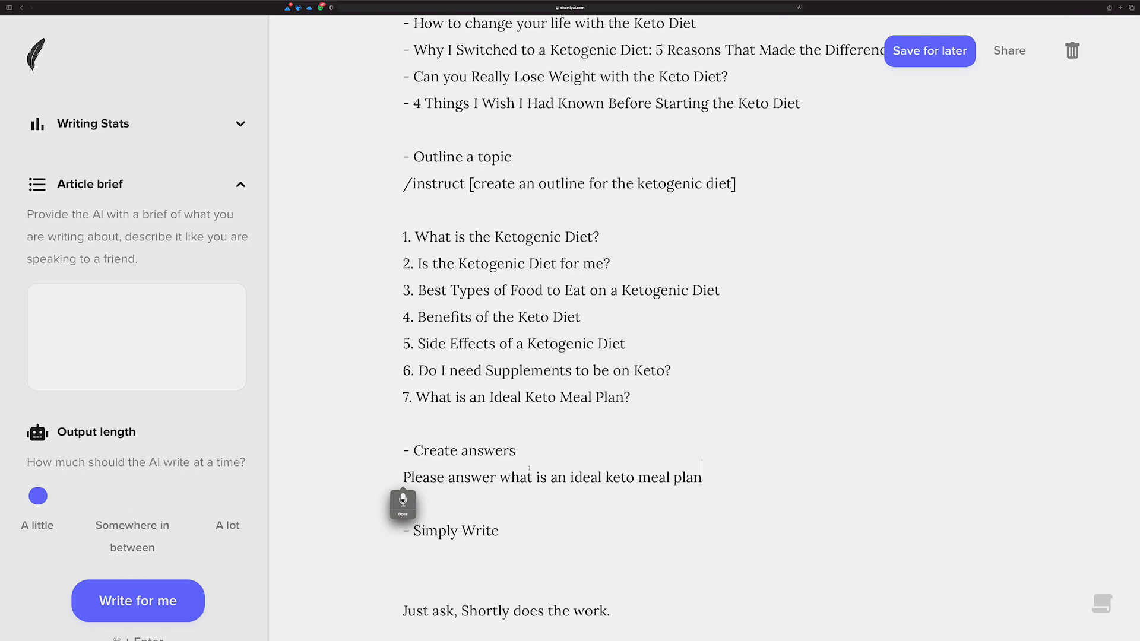
{"action": "key", "text": "fn"}
{"action": "left_click_drag", "start_coordinate": [695, 488], "coordinate": [395, 482]}
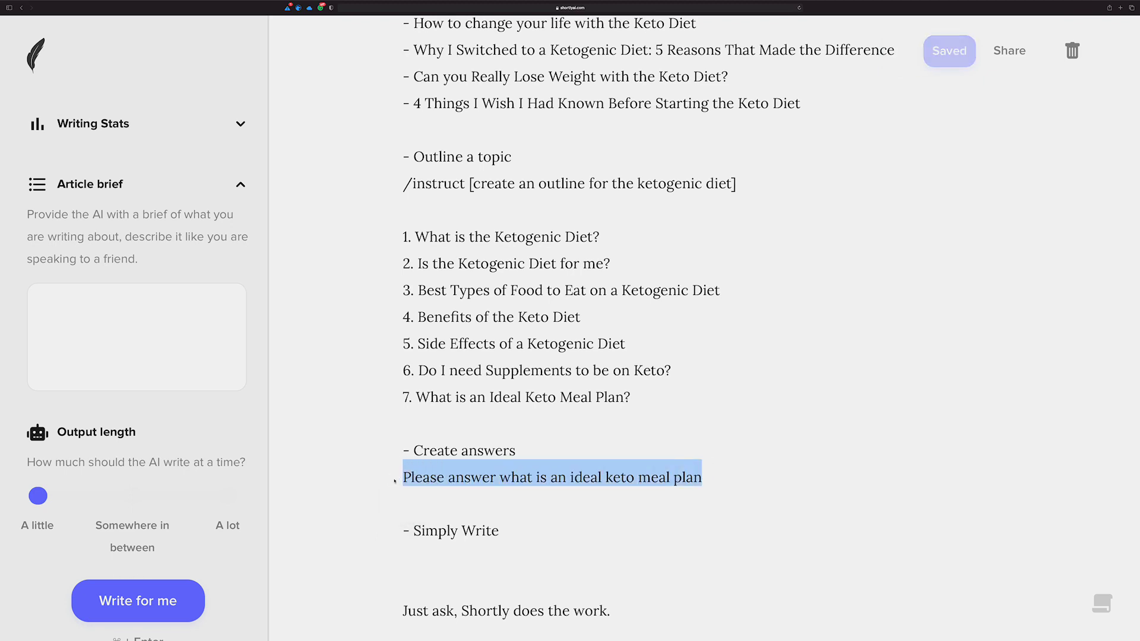
{"action": "key", "text": "super+Return"}
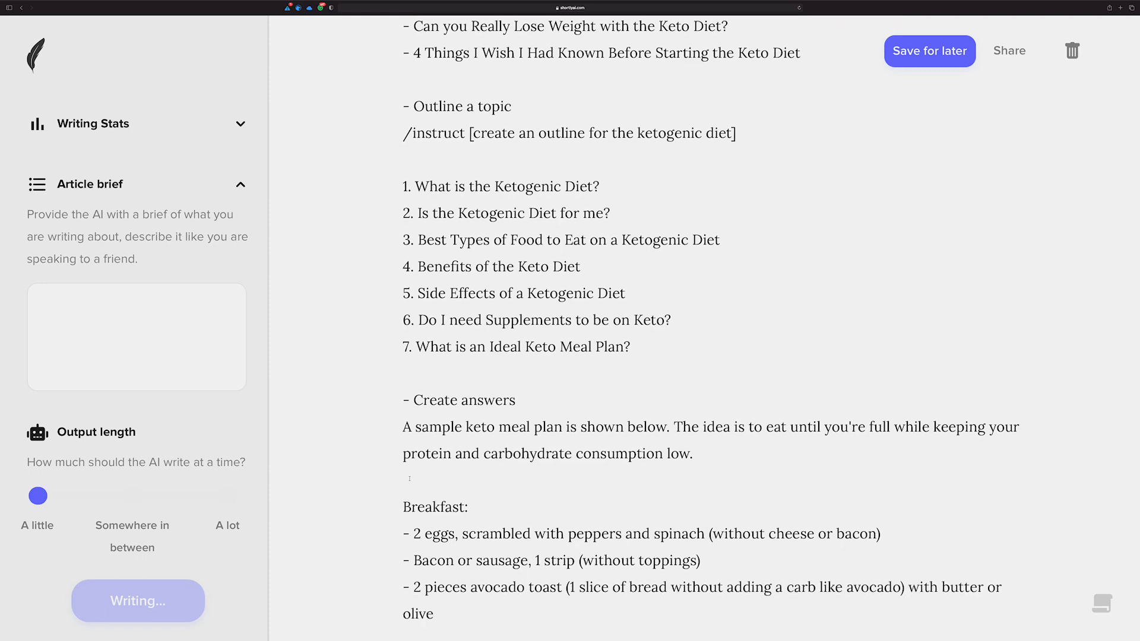
Let the AI finish the keto meal plan intro and four-item breakfast list, then scroll back to the outline.
{"action": "scroll", "coordinate": [430, 477], "scroll_direction": "down", "scroll_amount": 5}
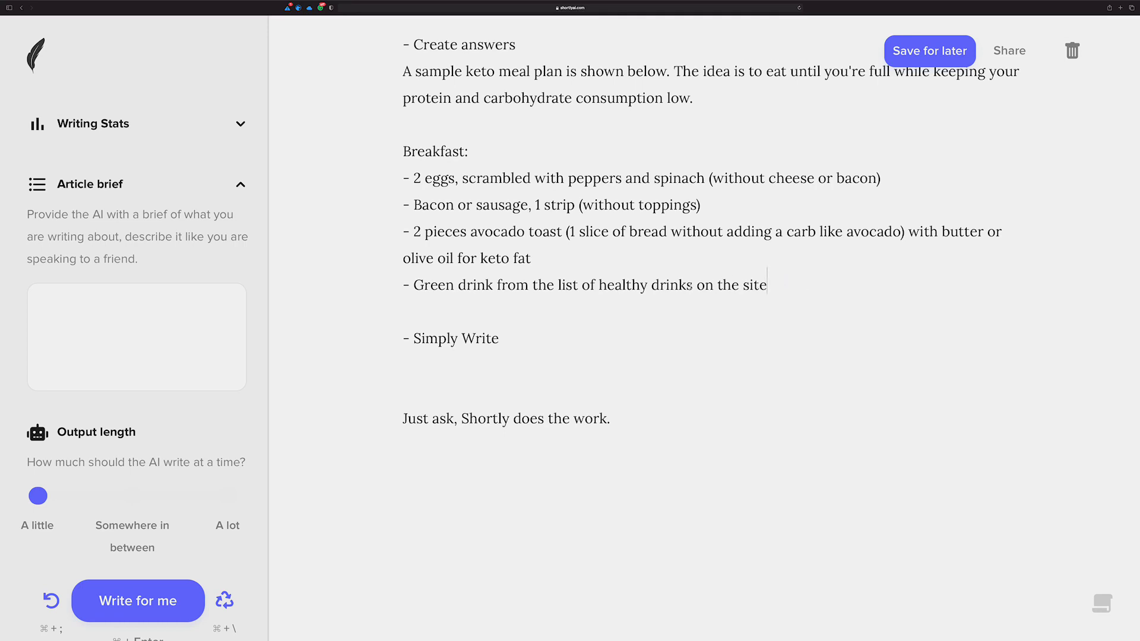
{"action": "scroll", "coordinate": [654, 285], "scroll_direction": "up", "scroll_amount": 1}
{"action": "scroll", "coordinate": [459, 167], "scroll_direction": "up", "scroll_amount": 2}
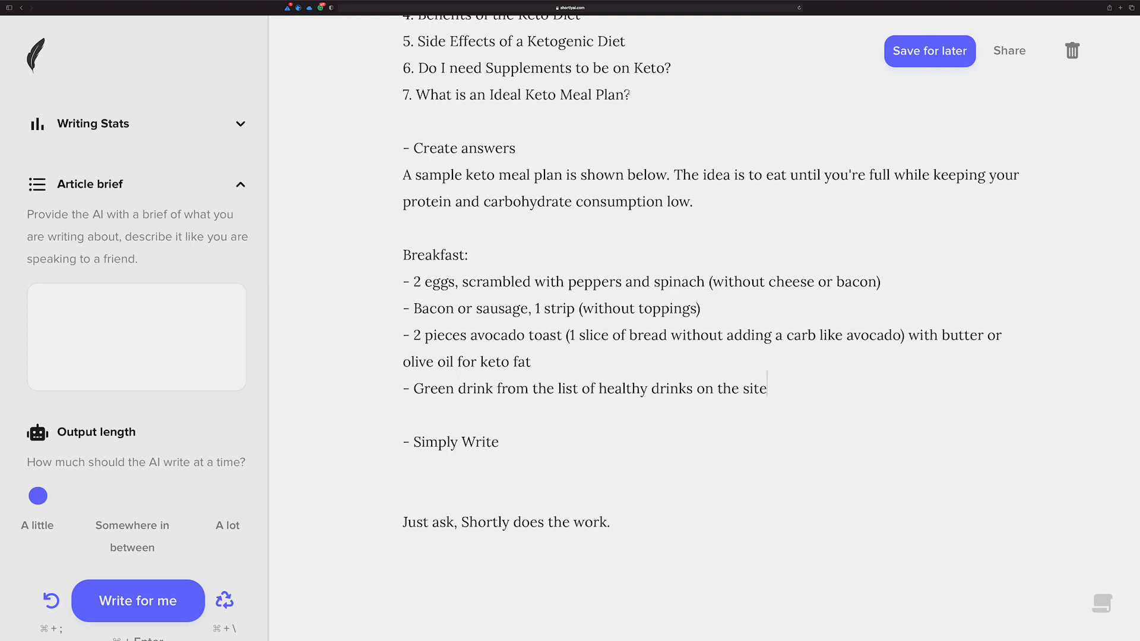
Copy outline question 7, 'What is an Ideal Keto Meal Plan?', above the answer with a /// separator.
{"action": "left_click_drag", "start_coordinate": [629, 93], "coordinate": [415, 99]}
{"action": "key", "text": "super+c"}
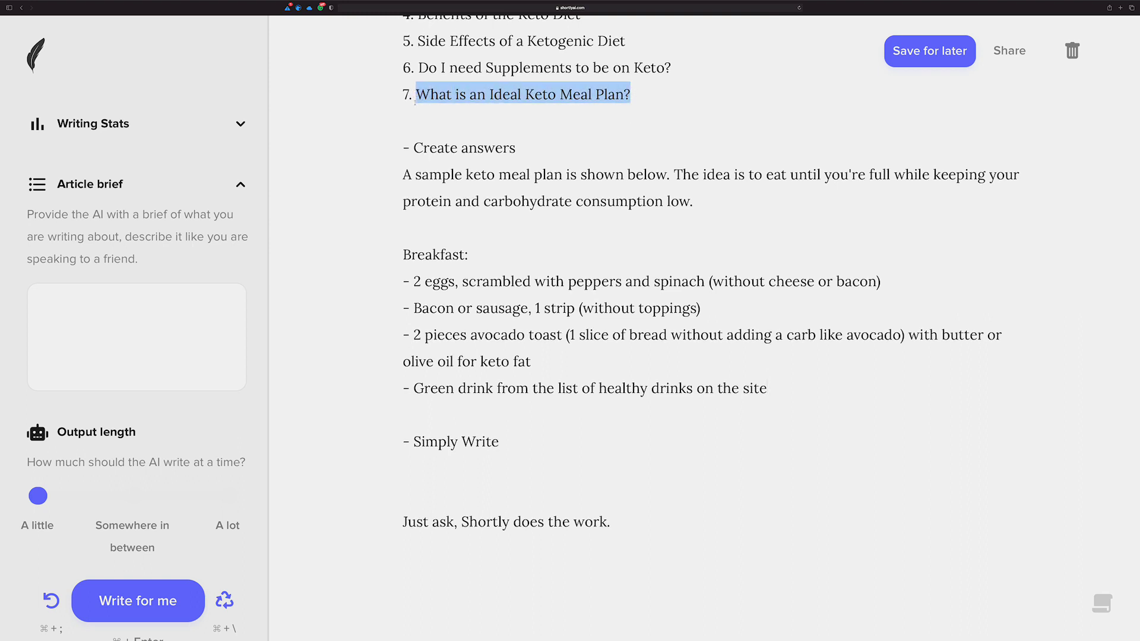
{"action": "left_click", "coordinate": [537, 149]}
{"action": "key", "text": "Return"}
{"action": "key", "text": "Return"}
{"action": "key", "text": "super+v"}
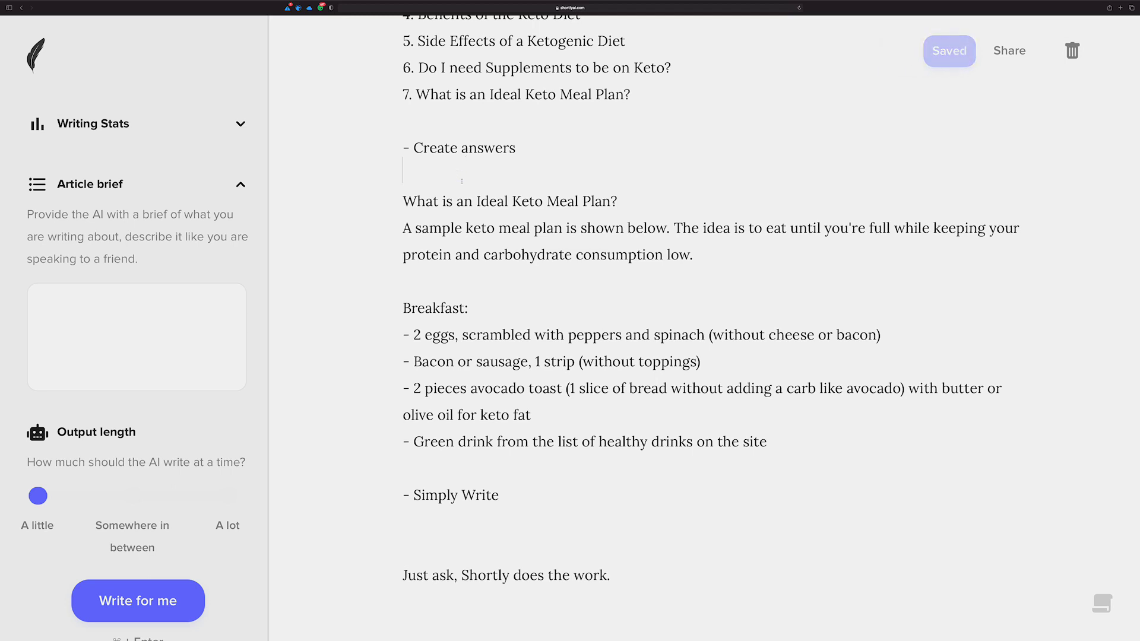
{"action": "scroll", "coordinate": [462, 180], "scroll_direction": "up", "scroll_amount": 1}
{"action": "type", "text": "///"}
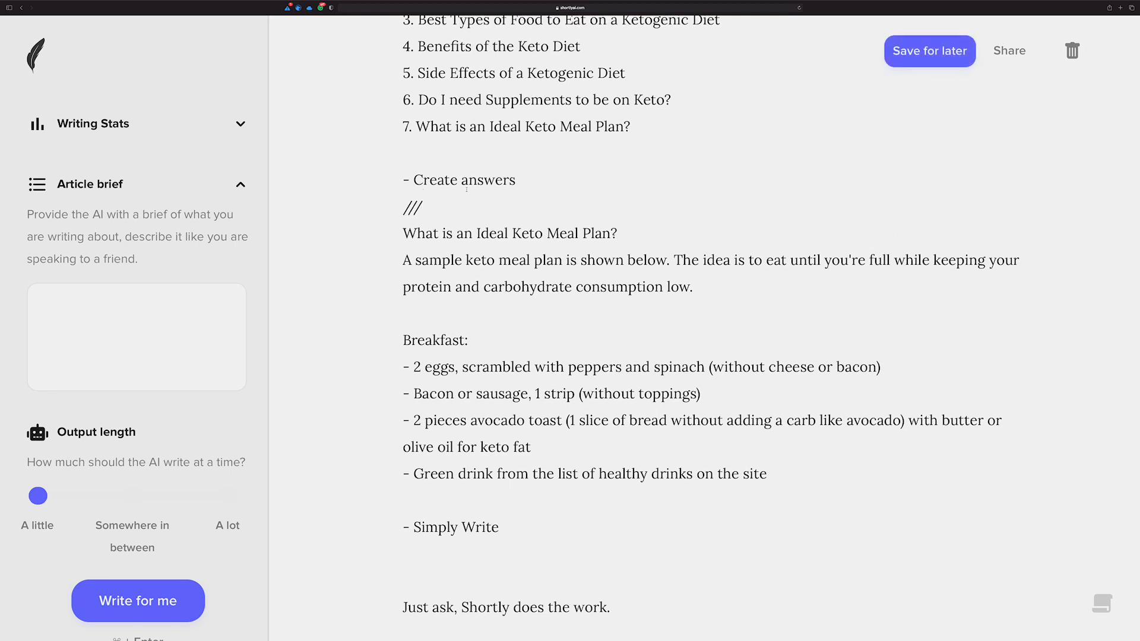
{"action": "scroll", "coordinate": [467, 189], "scroll_direction": "down", "scroll_amount": 1}
From the end of the meal plan answer, have the AI continue it with Lunch and Dinner lists.
{"action": "left_click", "coordinate": [783, 447]}
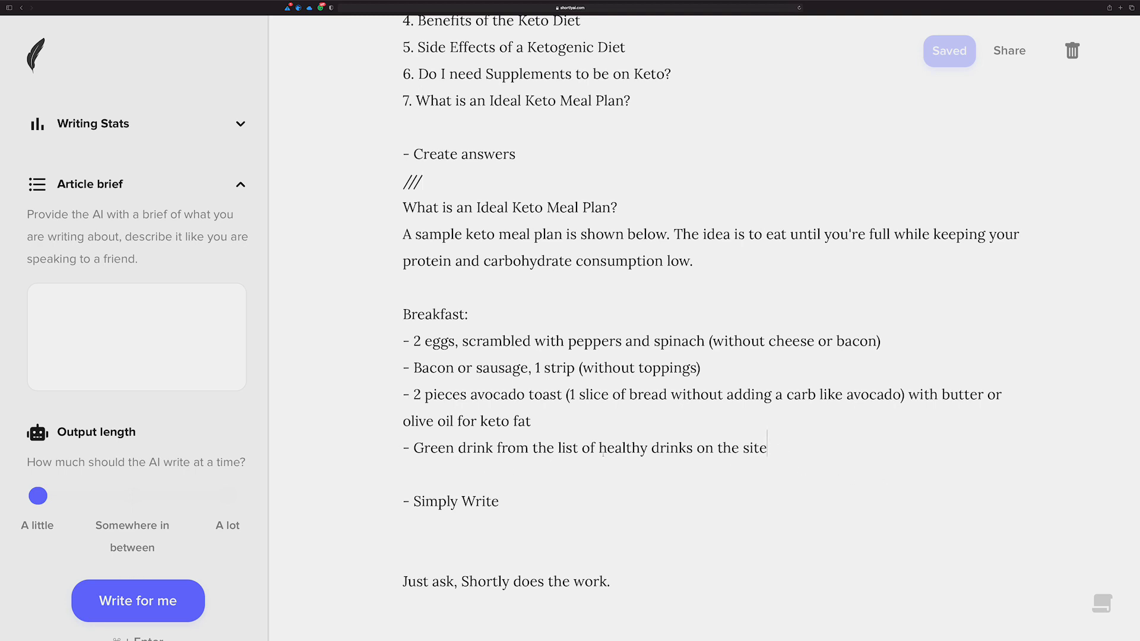
{"action": "left_click_drag", "start_coordinate": [403, 446], "coordinate": [767, 451]}
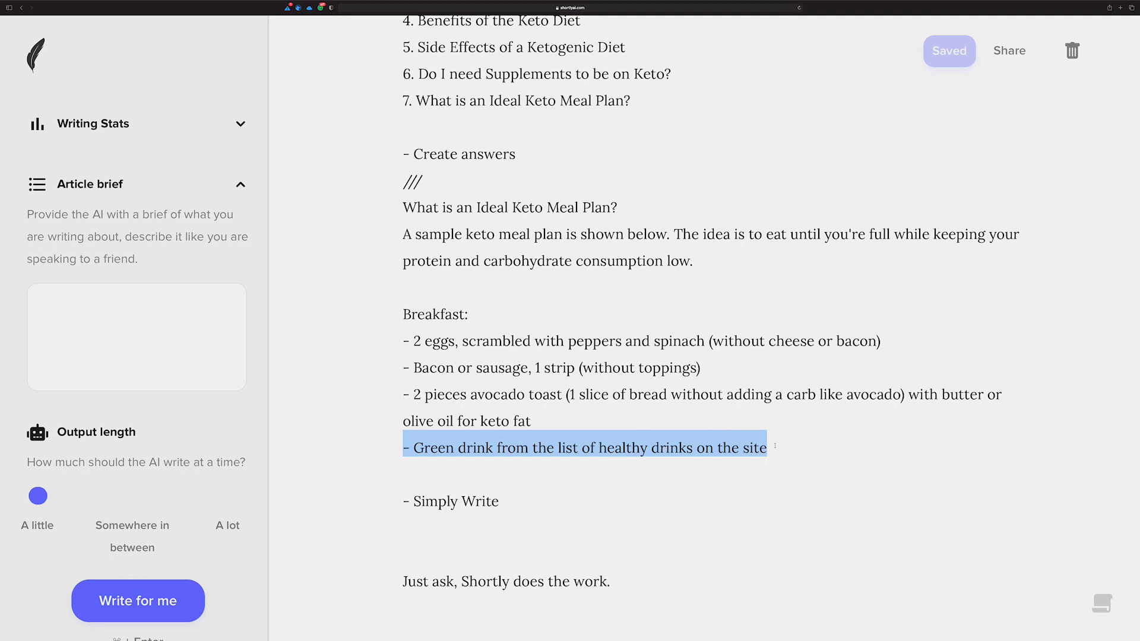
{"action": "left_click", "coordinate": [775, 446]}
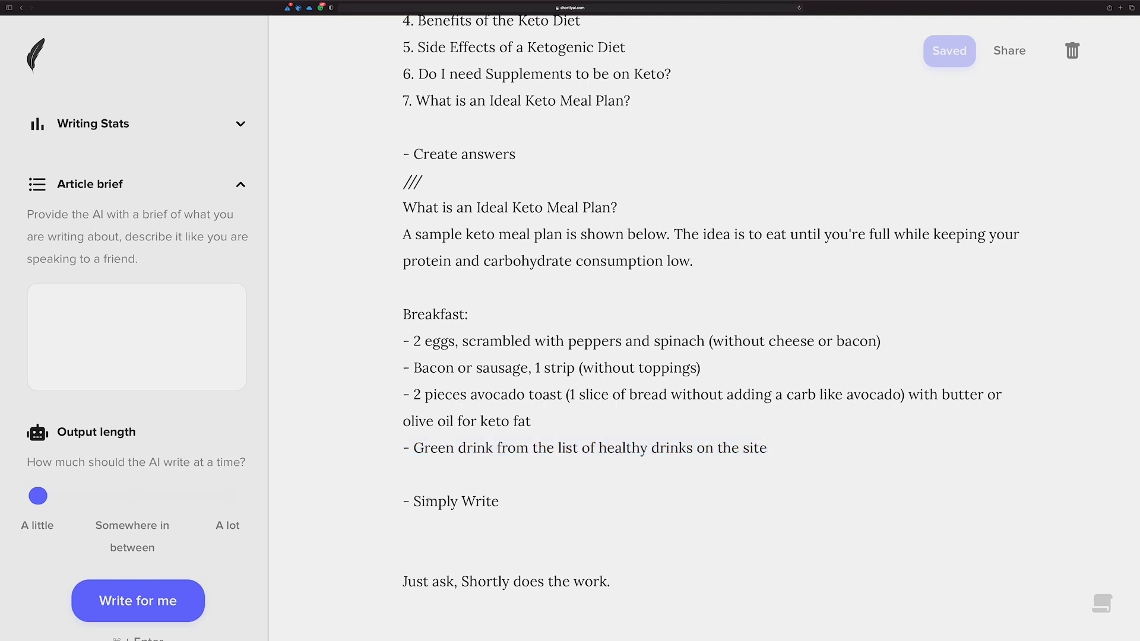
{"action": "key", "text": "super+Return"}
Review the question and extended meal plan, ending with the Green drink line selected.
{"action": "left_click_drag", "start_coordinate": [793, 446], "coordinate": [391, 221]}
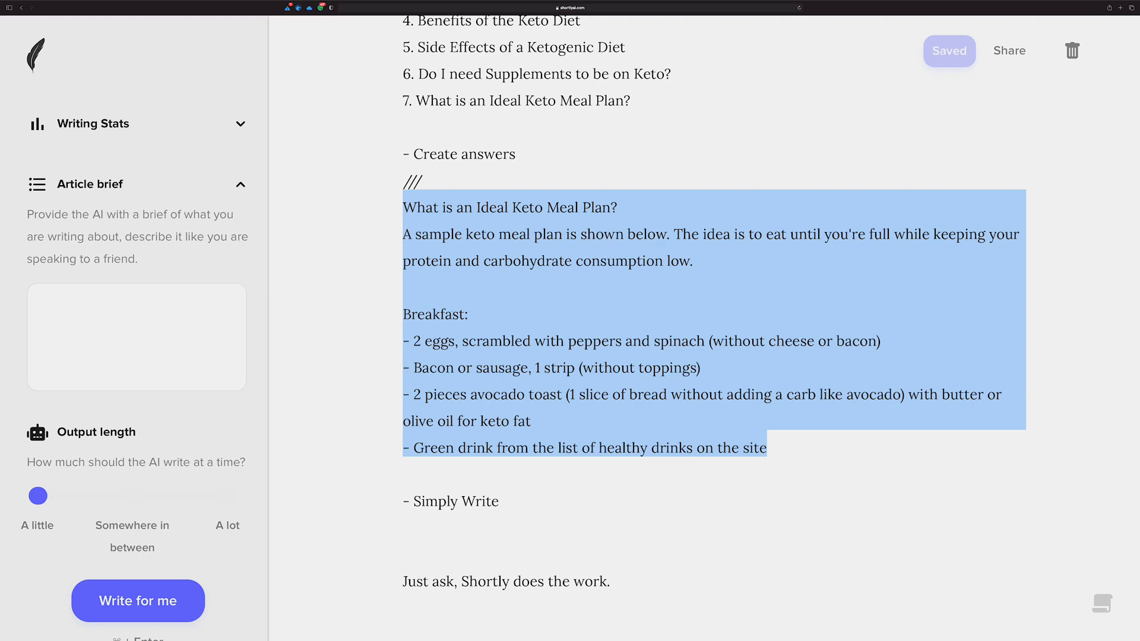
{"action": "left_click", "coordinate": [733, 424]}
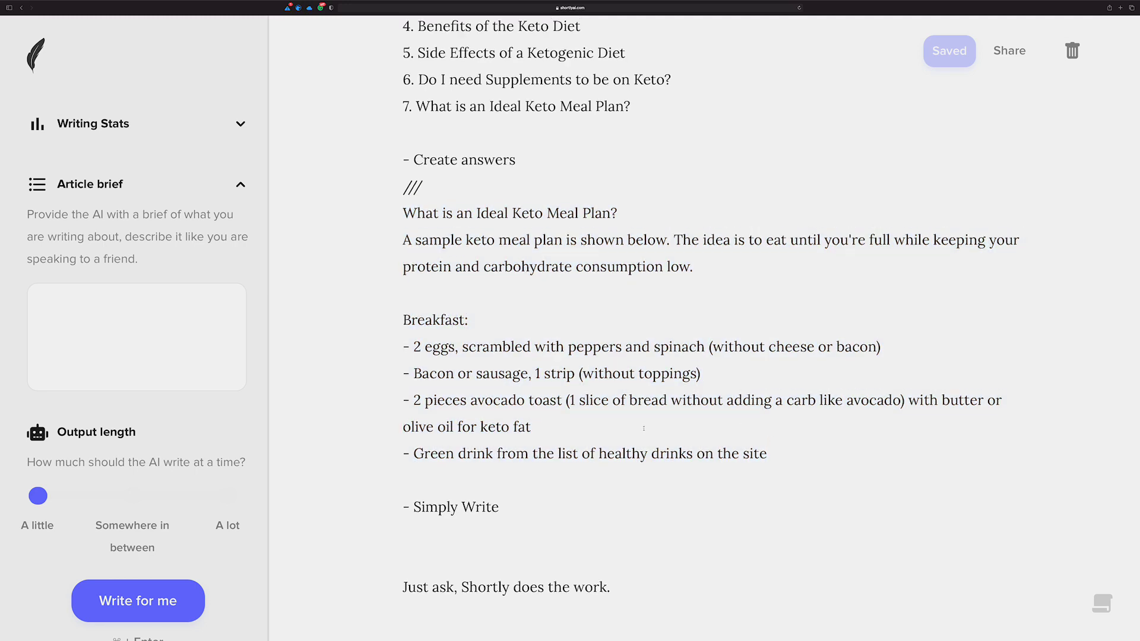
{"action": "scroll", "coordinate": [648, 427], "scroll_direction": "up", "scroll_amount": 2}
{"action": "left_click_drag", "start_coordinate": [426, 221], "coordinate": [377, 221]}
{"action": "scroll", "coordinate": [443, 320], "scroll_direction": "up", "scroll_amount": 5}
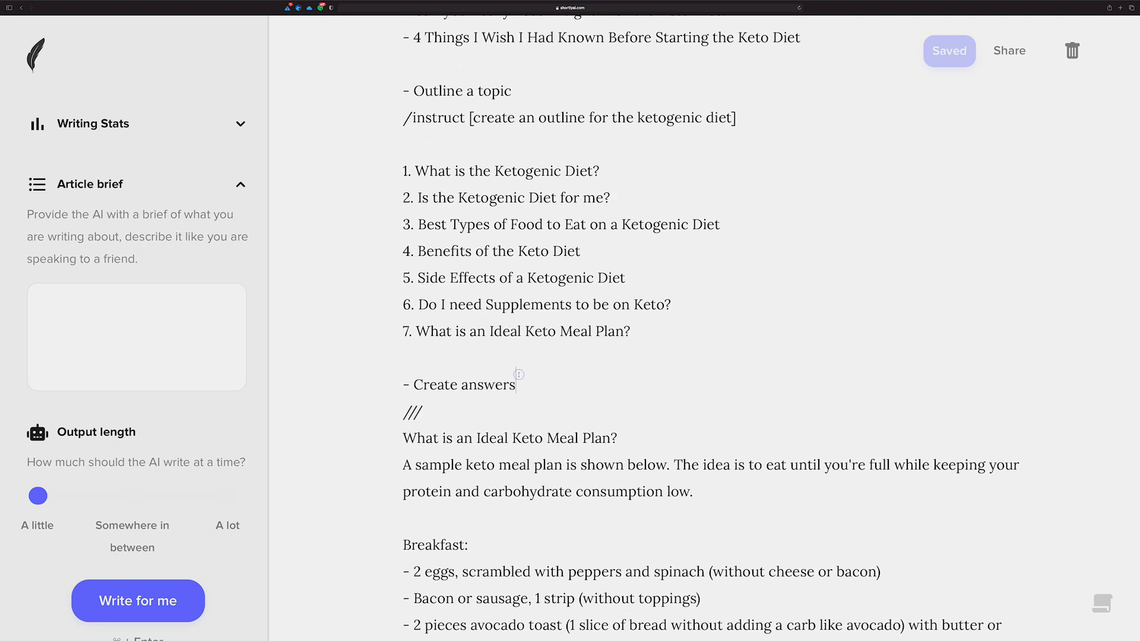
{"action": "left_click_drag", "start_coordinate": [517, 381], "coordinate": [392, 45]}
{"action": "scroll", "coordinate": [482, 253], "scroll_direction": "down", "scroll_amount": 4}
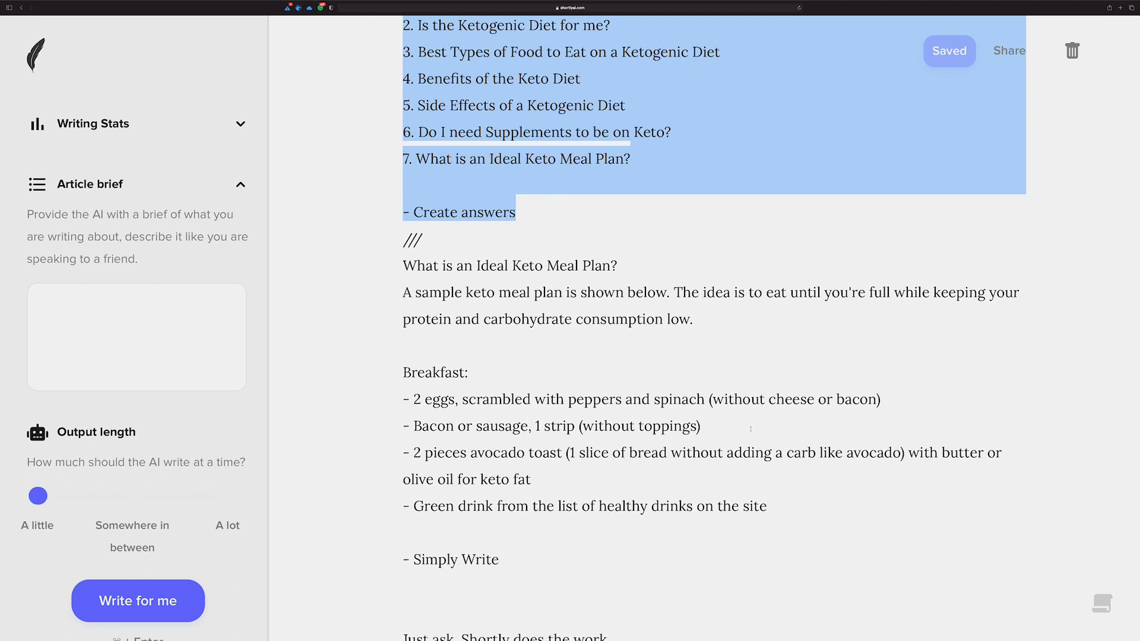
{"action": "left_click", "coordinate": [787, 509]}
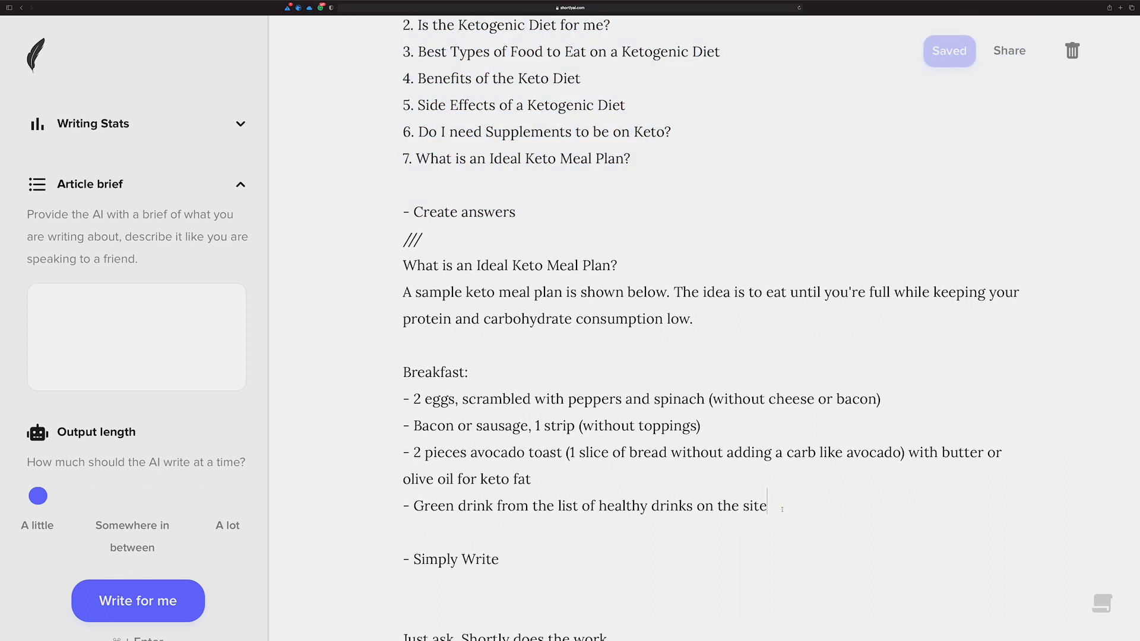
{"action": "left_click_drag", "start_coordinate": [778, 507], "coordinate": [465, 506]}
Add a new line after the Dinner list and blank lines below '- Simply Write'.
{"action": "left_click", "coordinate": [794, 505]}
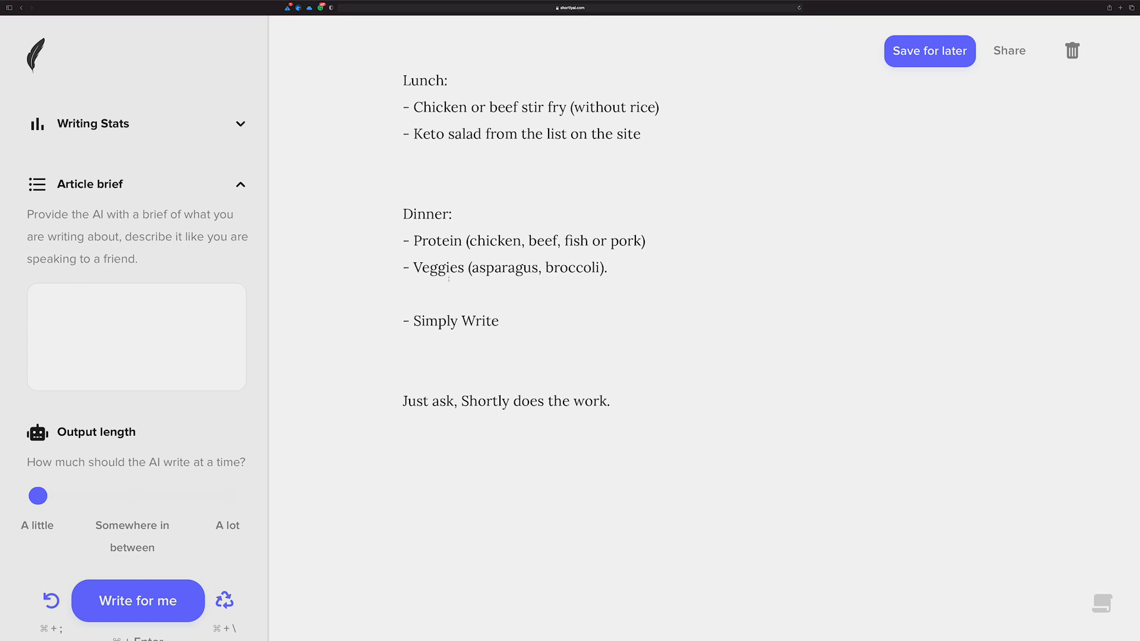
{"action": "left_click", "coordinate": [506, 297]}
{"action": "key", "text": "Return"}
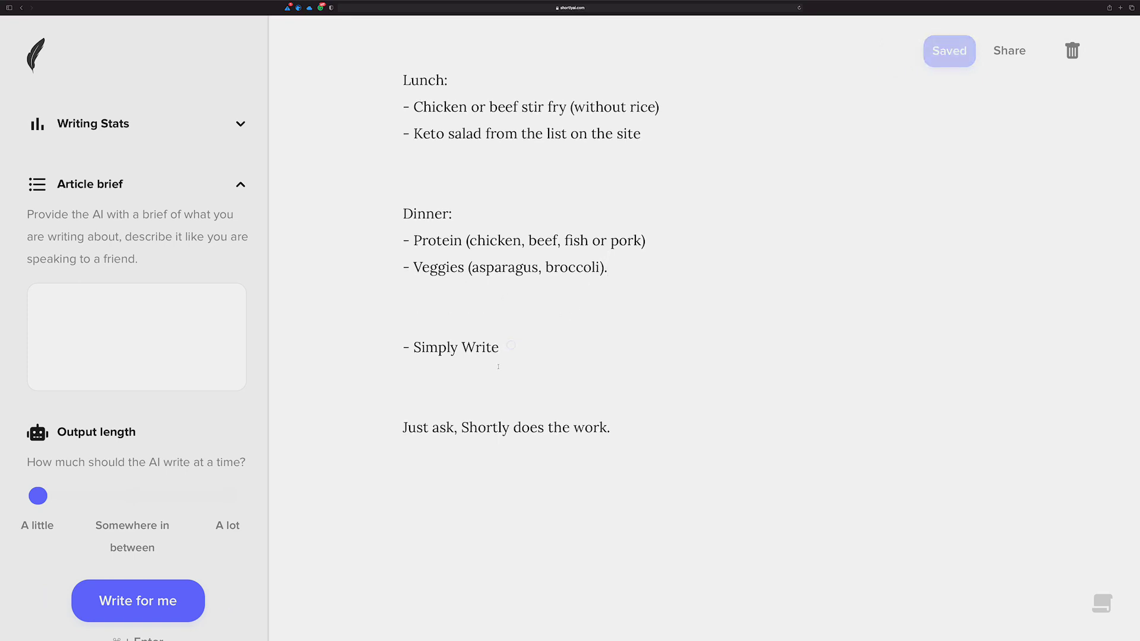
{"action": "left_click", "coordinate": [500, 319]}
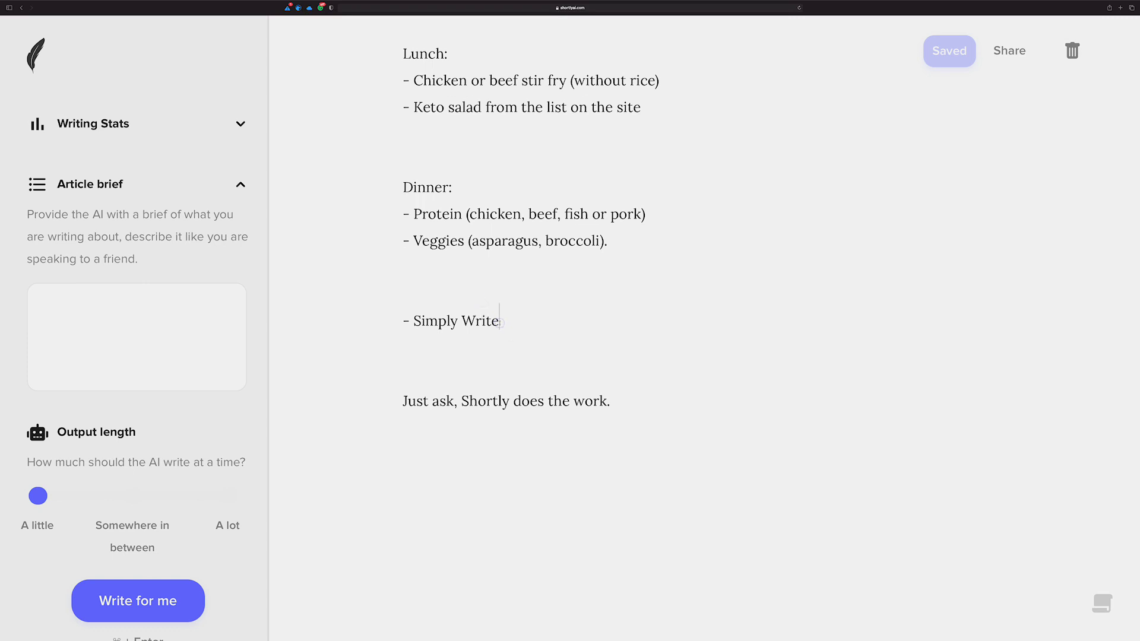
{"action": "key", "text": "Return"}
{"action": "key", "text": "Return"}
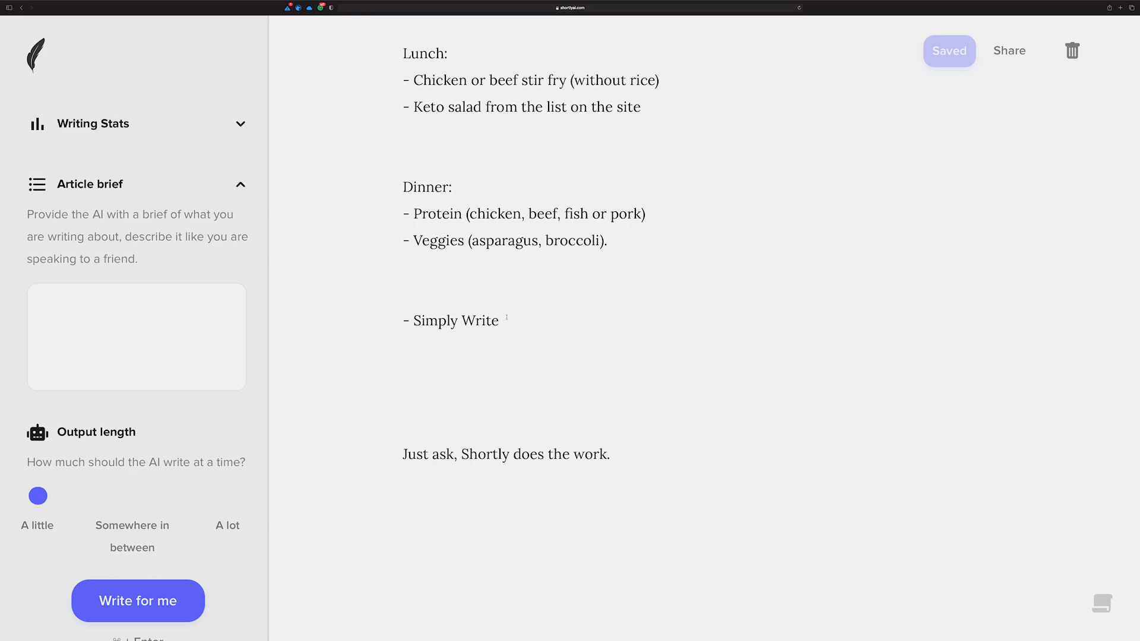
{"action": "scroll", "coordinate": [505, 320], "scroll_direction": "up", "scroll_amount": 5}
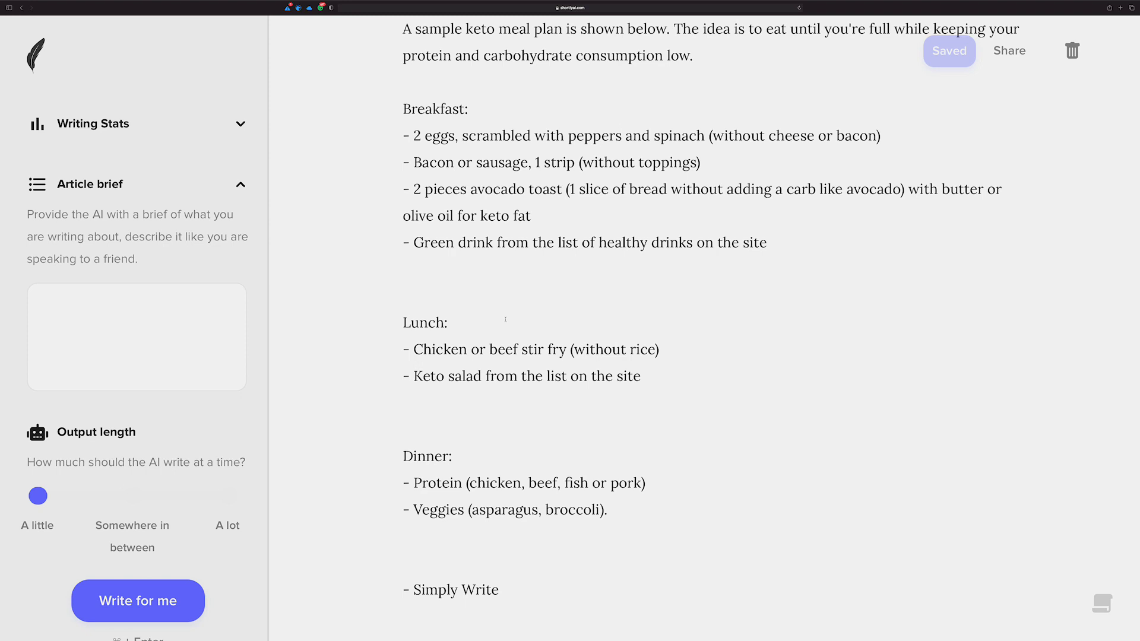
{"action": "scroll", "coordinate": [505, 320], "scroll_direction": "down", "scroll_amount": 4}
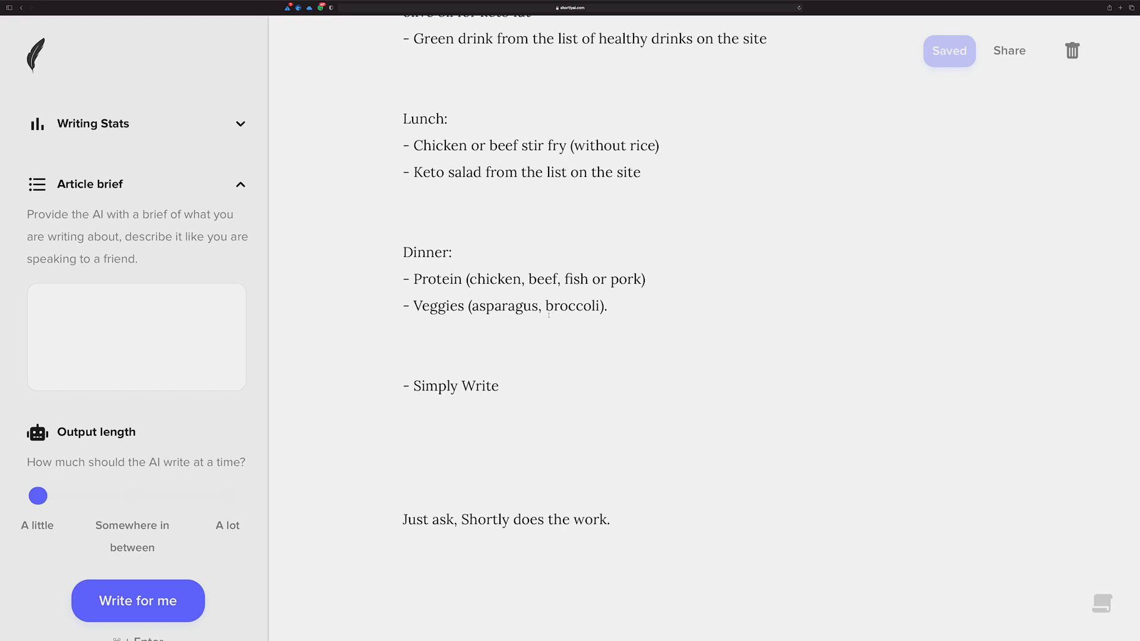
Type 'Let's do some writing about the keto diet. It is a really fantastic' and let the AI continue it.
{"action": "type", "text": "Let's"}
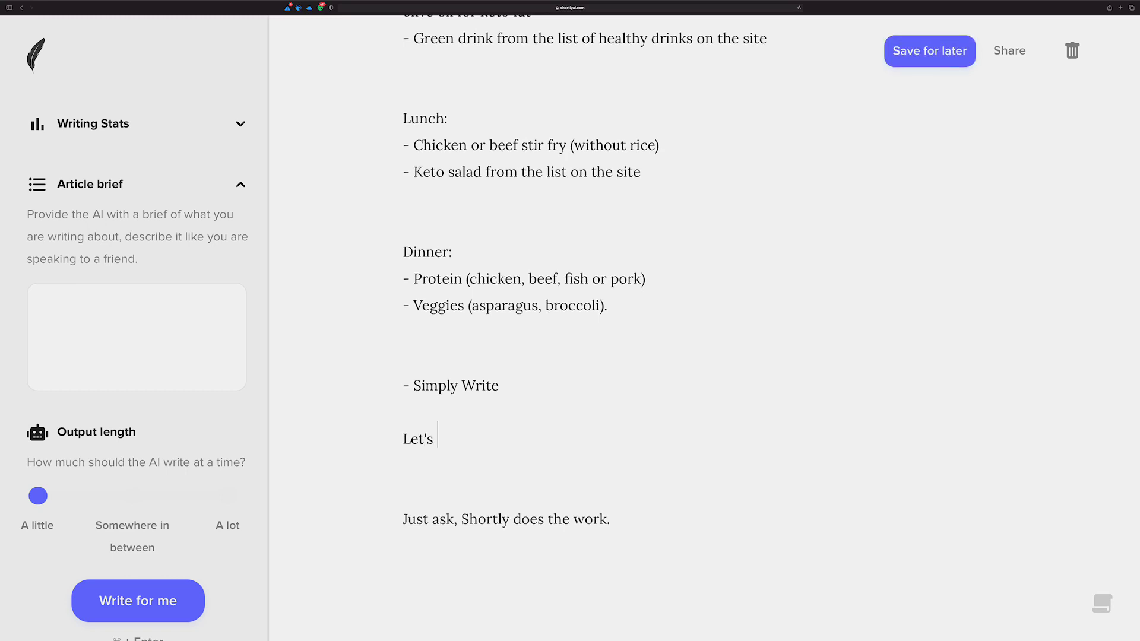
{"action": "type", "text": " do some wri"}
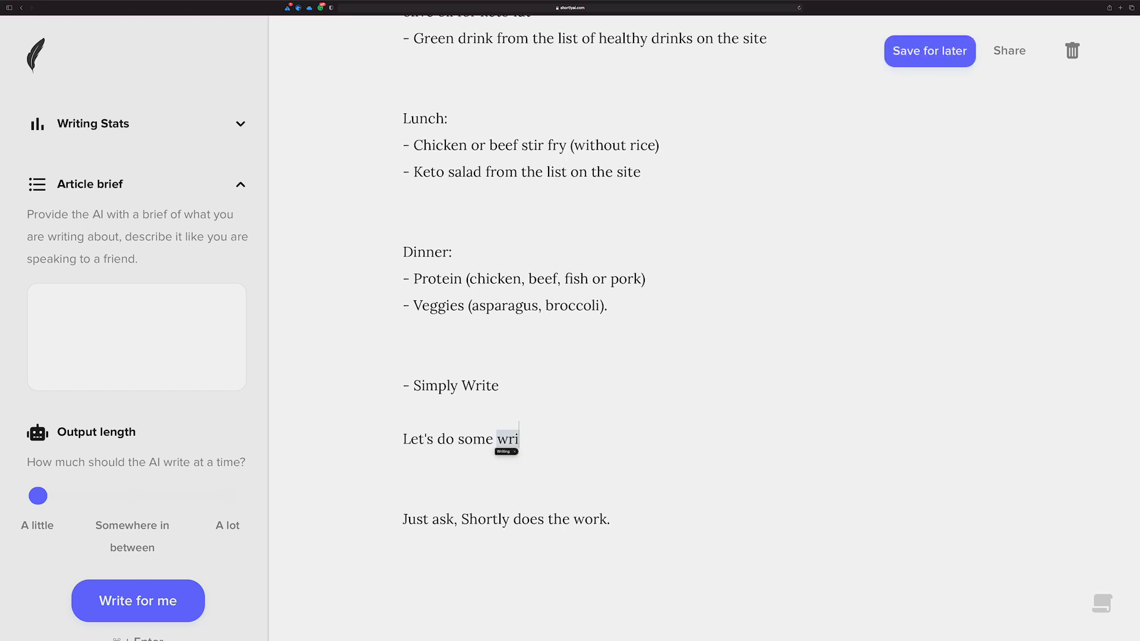
{"action": "type", "text": "ting about"}
{"action": "key", "text": "BackSpace"}
{"action": "key", "text": "BackSpace"}
{"action": "key", "text": "BackSpace"}
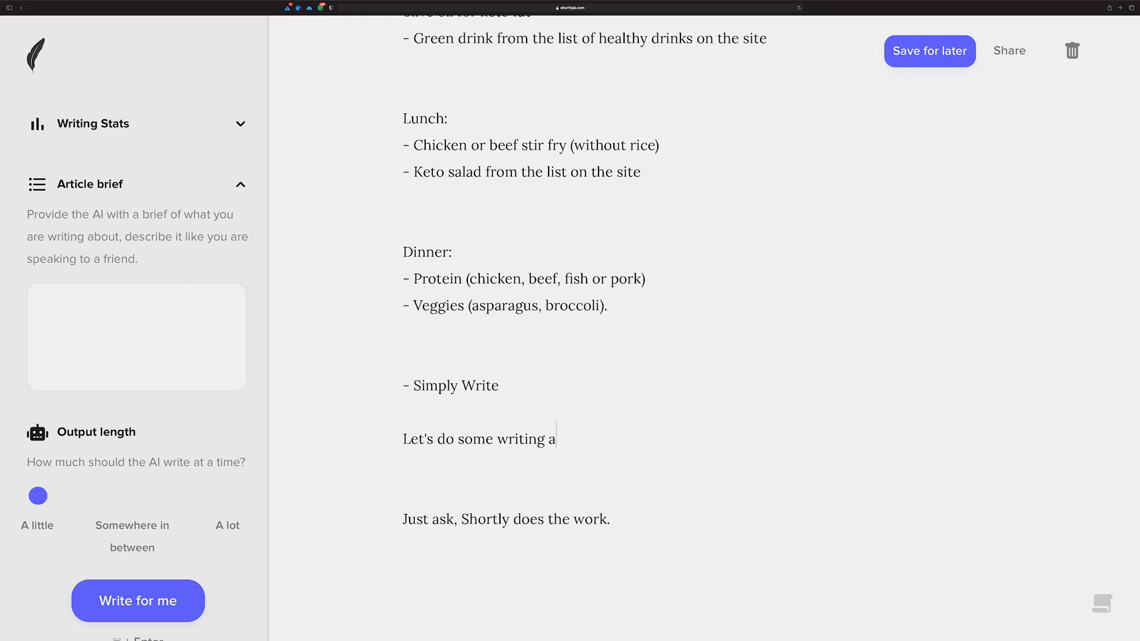
{"action": "type", "text": "bout the keto diet"}
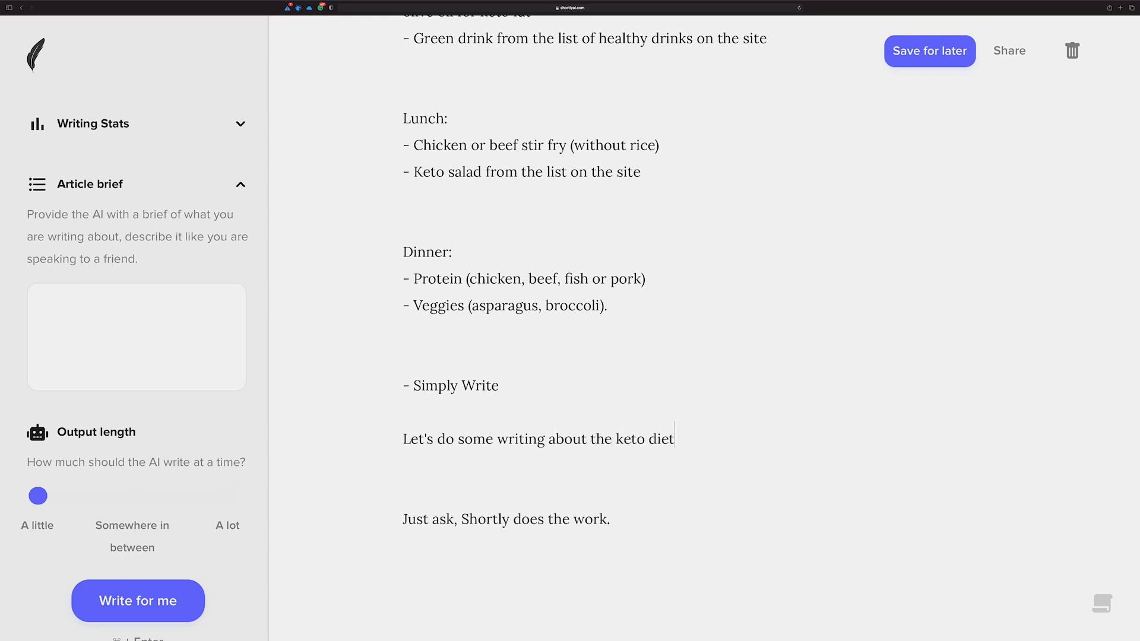
{"action": "type", "text": ". It is a really fantastic"}
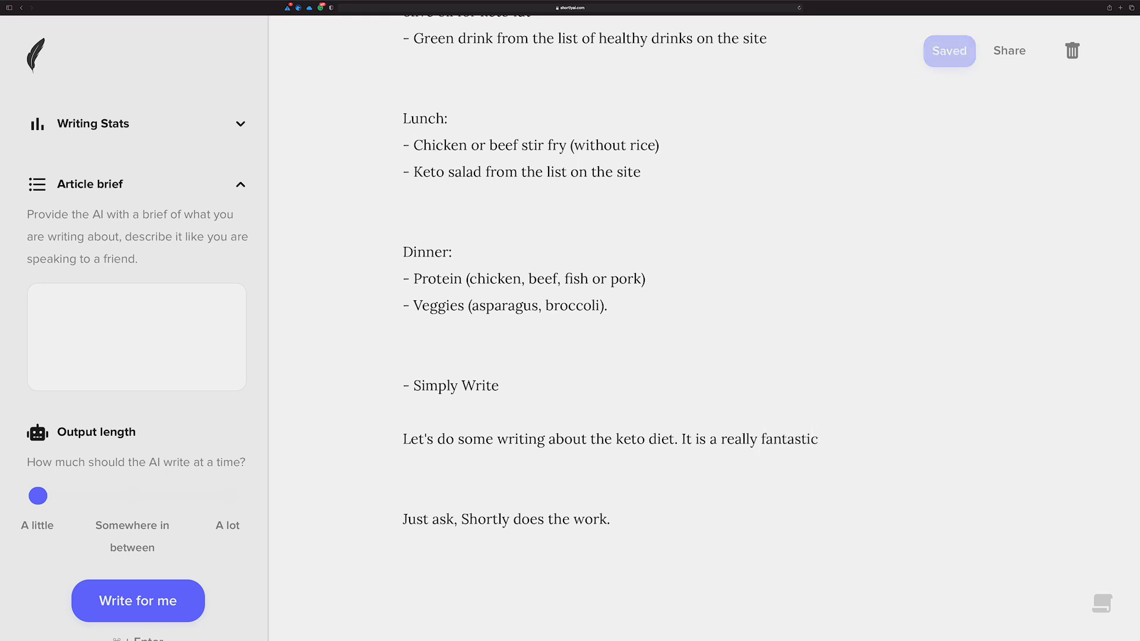
{"action": "key", "text": "super+Return"}
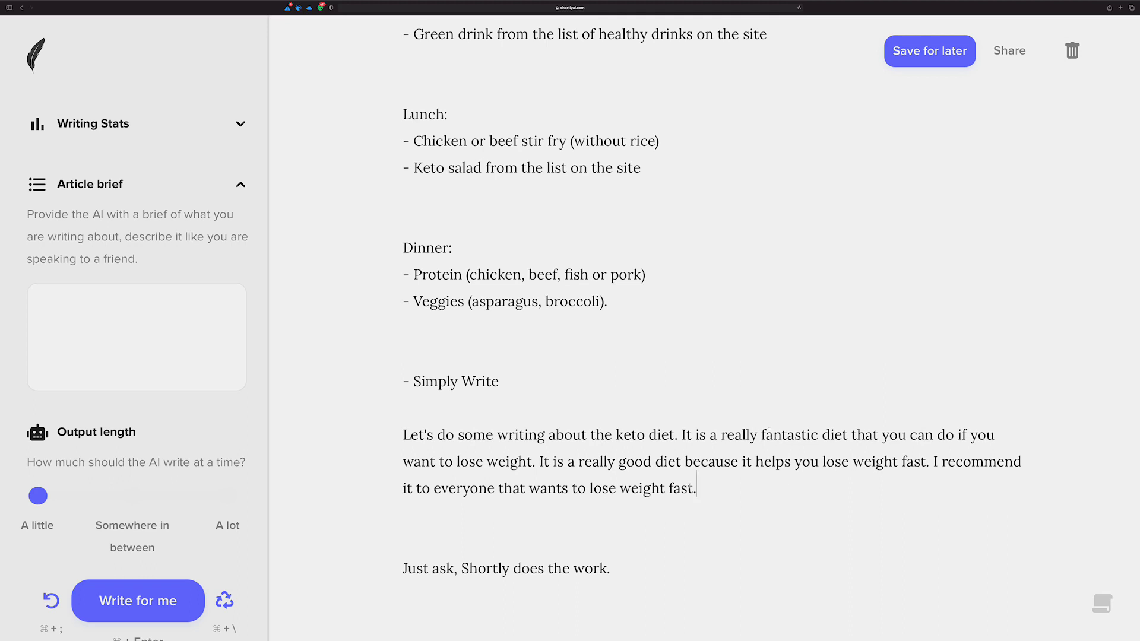
Wrap 'lose weight fast' as '/expand [lose weight fast with the keto deiet]' and remove the trailing period.
{"action": "left_click_drag", "start_coordinate": [694, 488], "coordinate": [590, 485]}
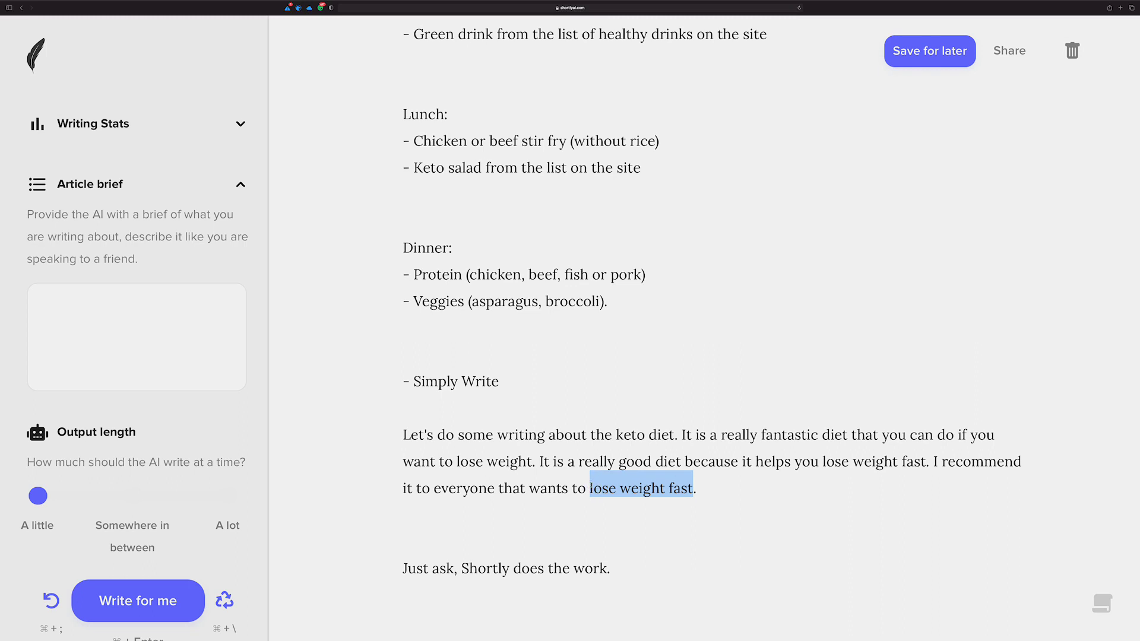
{"action": "left_click", "coordinate": [589, 489]}
{"action": "type", "text": "/ex"}
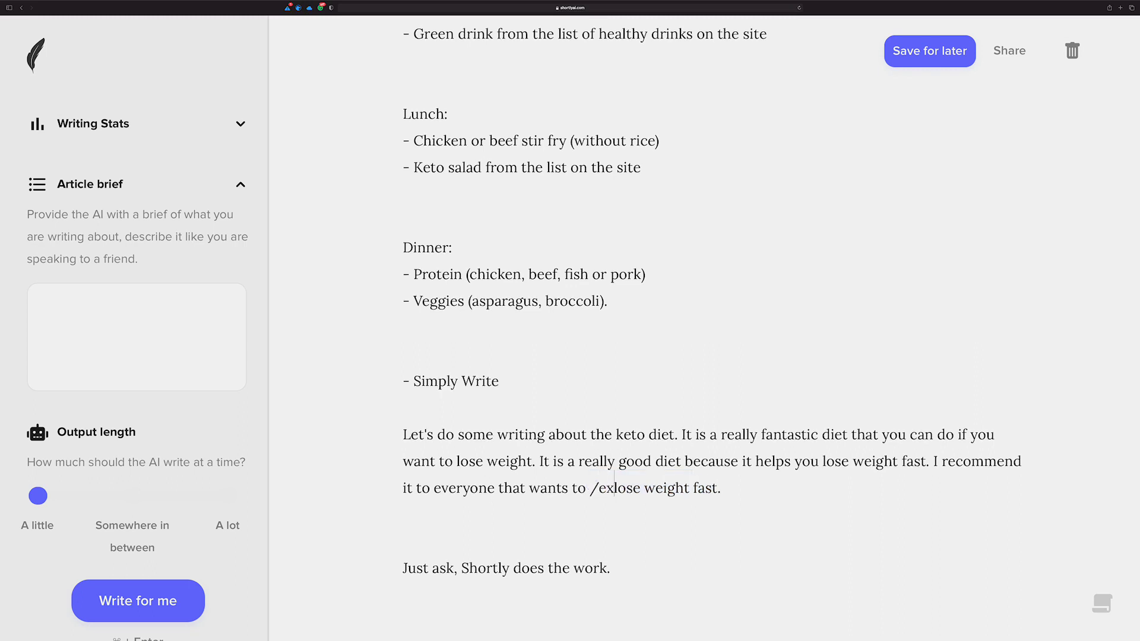
{"action": "type", "text": "pand ["}
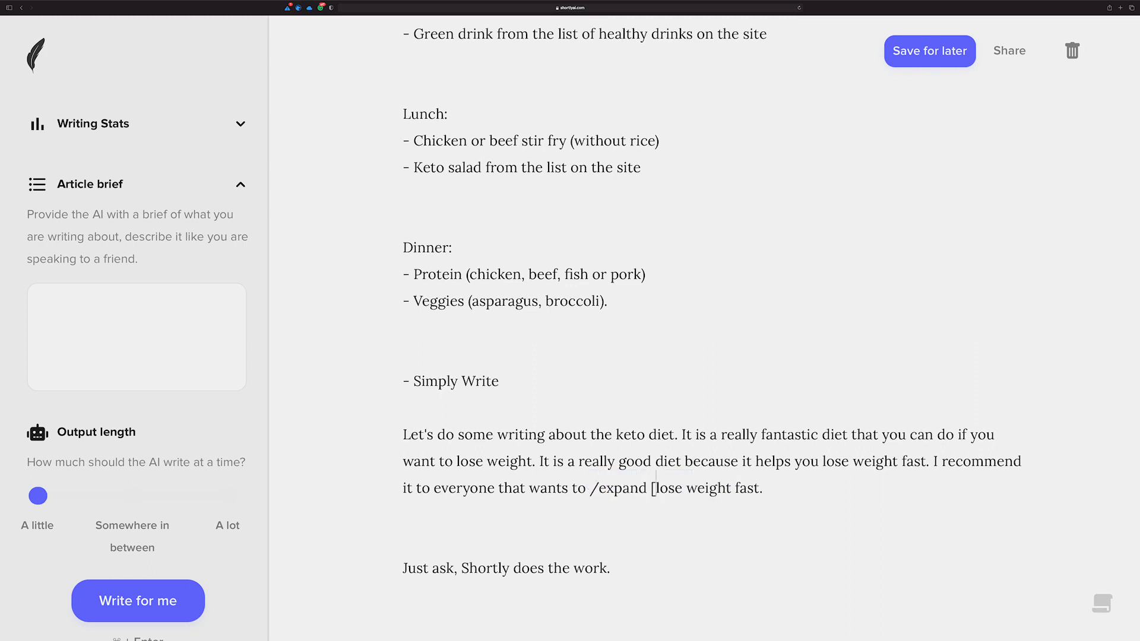
{"action": "left_click", "coordinate": [761, 488]}
{"action": "type", "text": "with the keto de"}
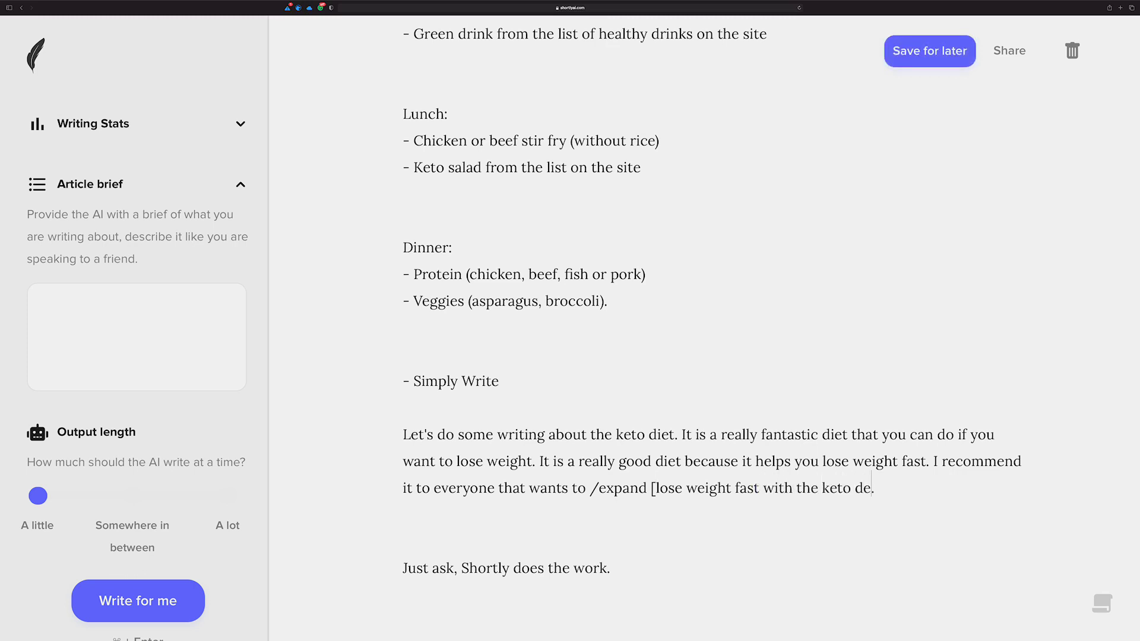
{"action": "type", "text": "iet]"}
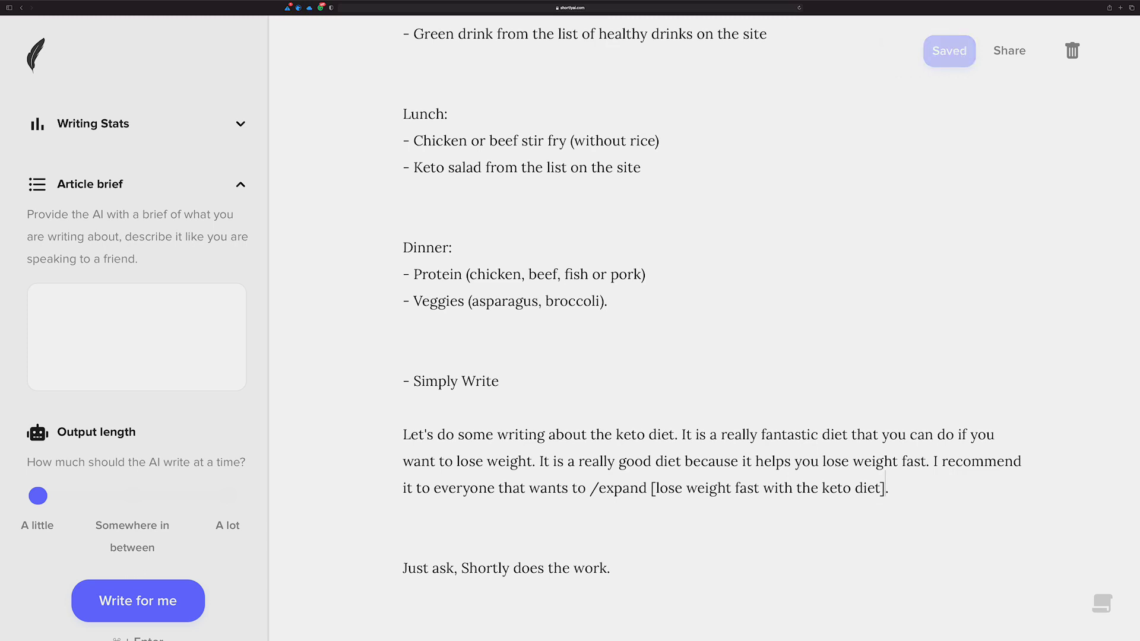
{"action": "left_click", "coordinate": [904, 484]}
{"action": "key", "text": "BackSpace"}
Check the Command cheatsheet, then place the cursor after the closing bracket.
{"action": "left_click", "coordinate": [1102, 601]}
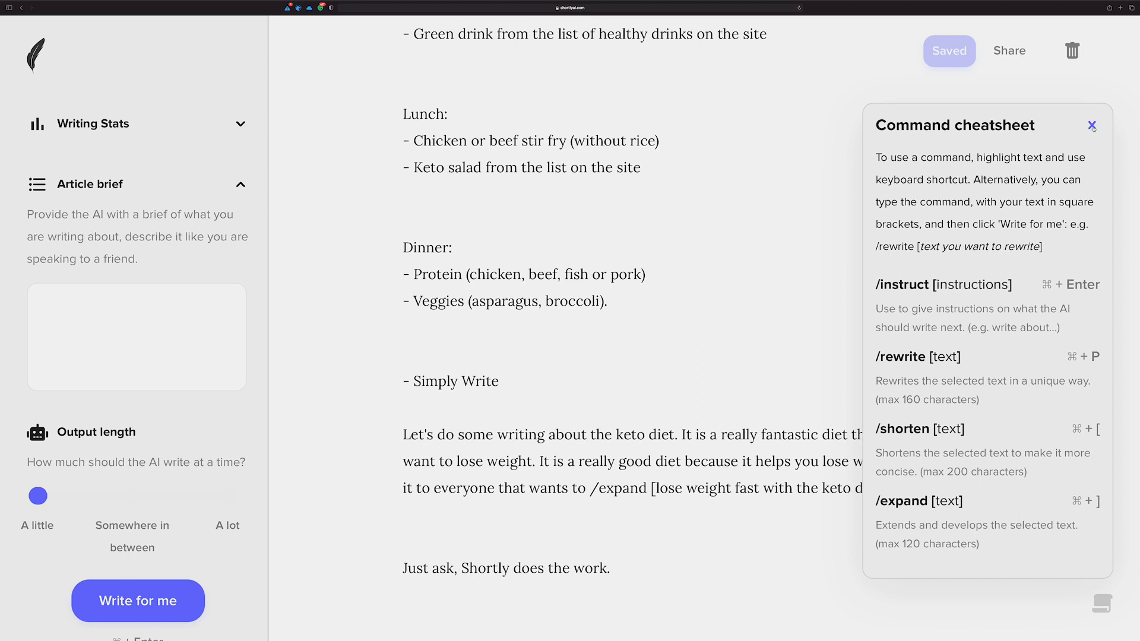
{"action": "left_click", "coordinate": [1093, 126]}
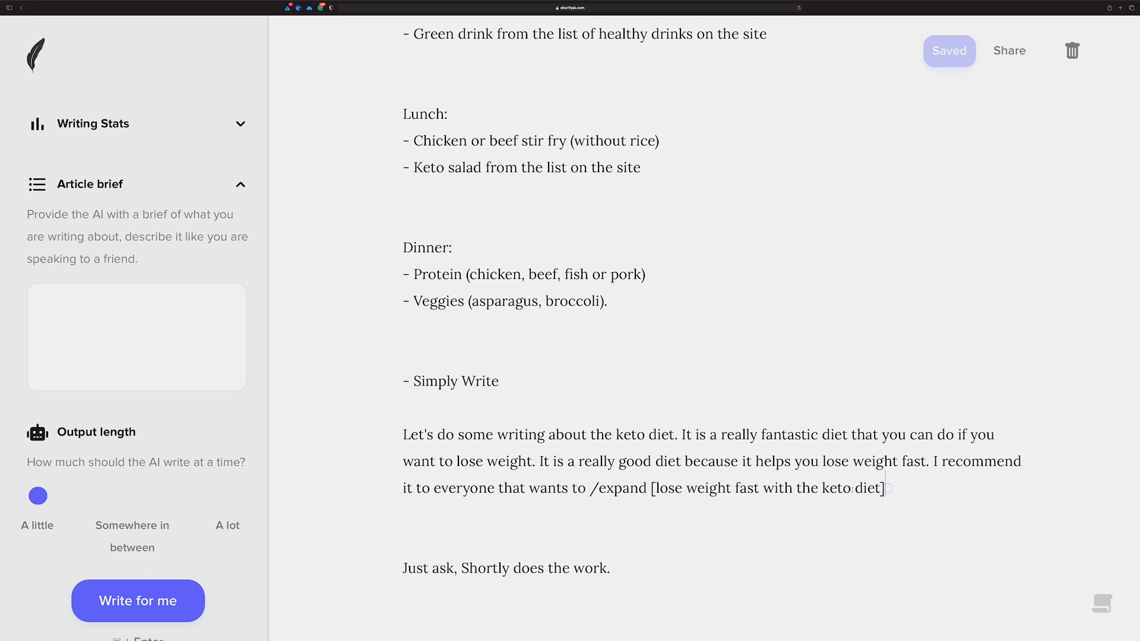
{"action": "left_click_drag", "start_coordinate": [882, 488], "coordinate": [770, 488]}
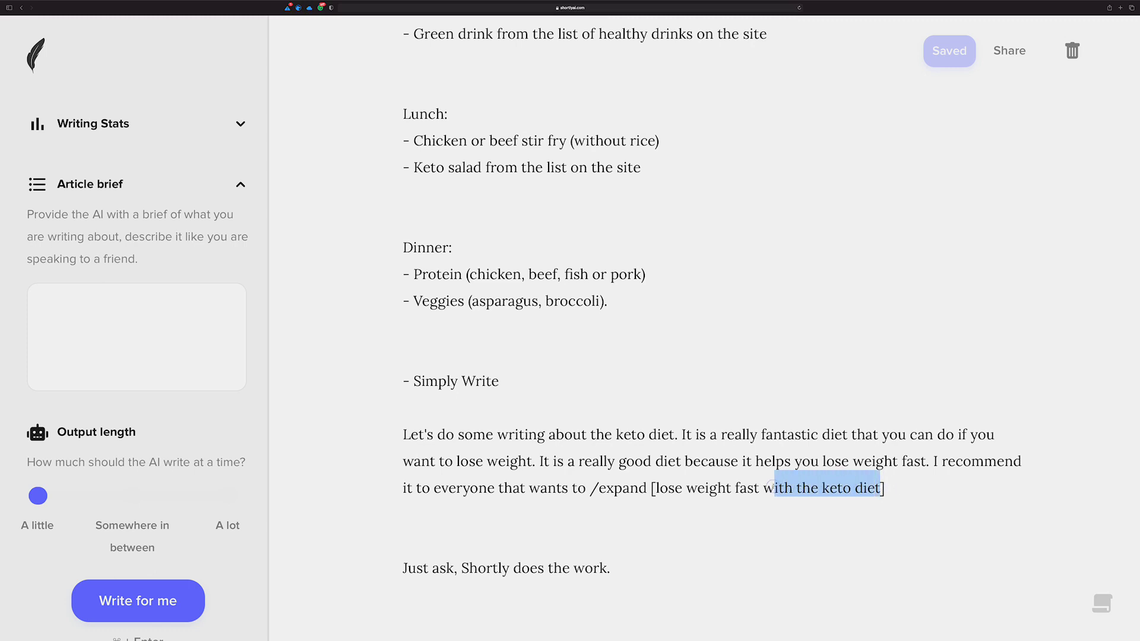
{"action": "left_click", "coordinate": [885, 488]}
Run the /expand request, then generate a paragraph contrasting the ketogenic diet with a Western diet.
{"action": "key", "text": "super+Return"}
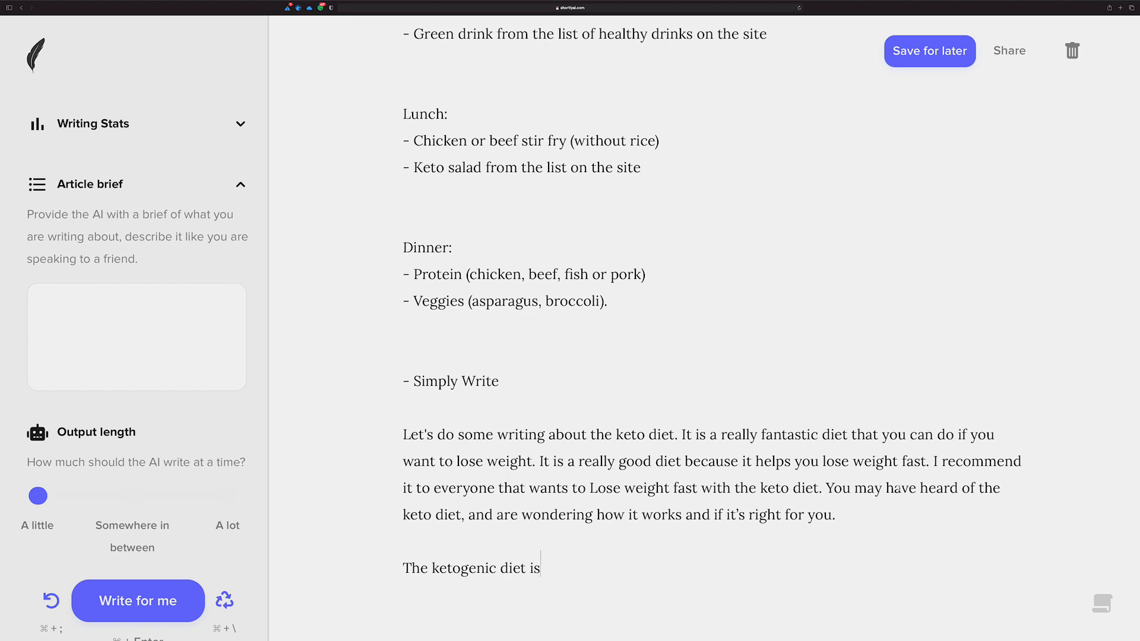
{"action": "scroll", "coordinate": [899, 488], "scroll_direction": "down", "scroll_amount": 4}
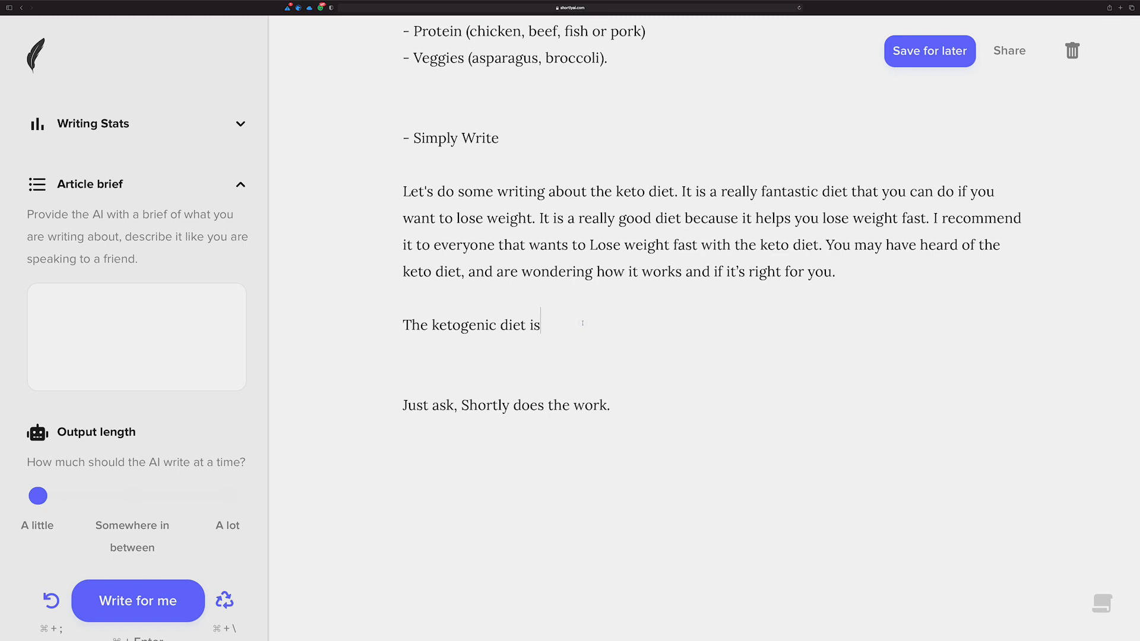
{"action": "key", "text": "super+Return"}
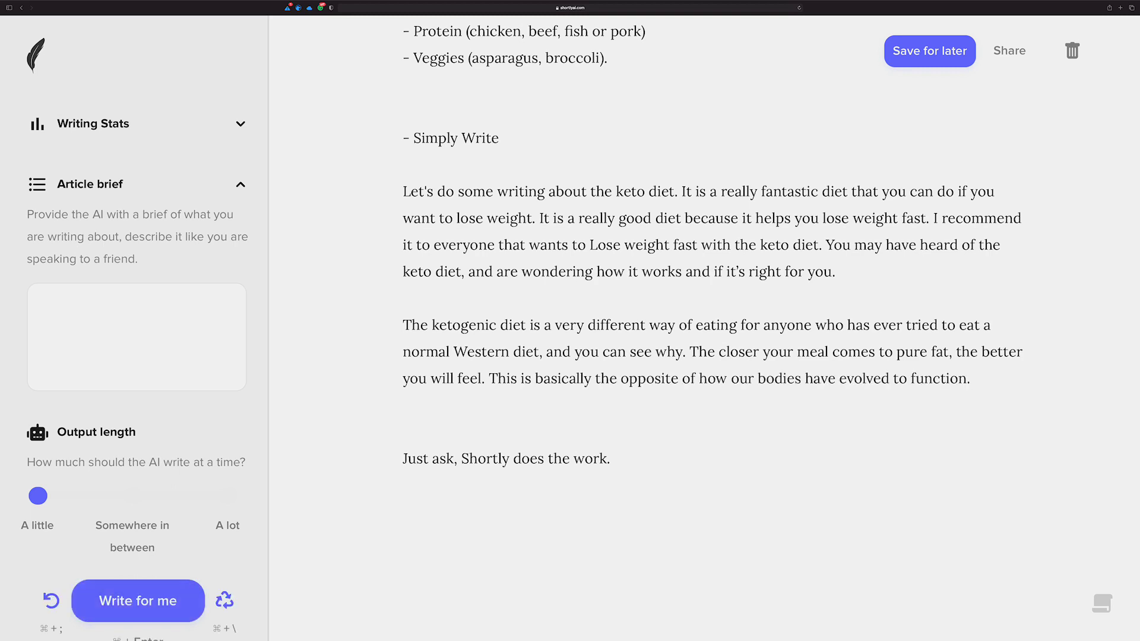
{"action": "scroll", "coordinate": [736, 350], "scroll_direction": "down", "scroll_amount": 2}
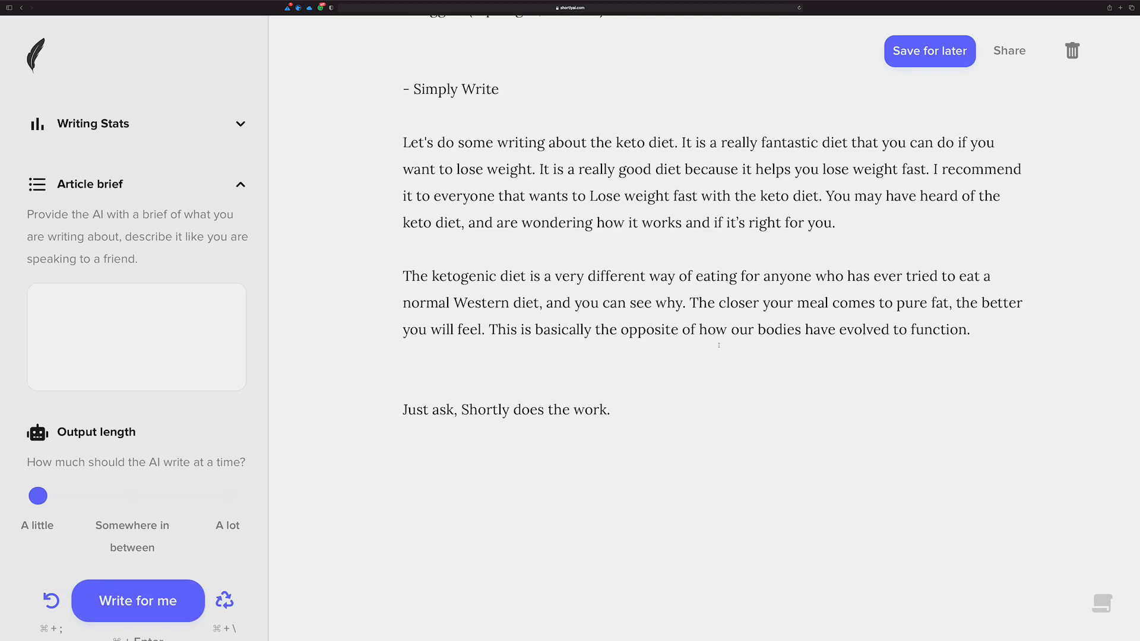
Highlight the whole closing line 'Just ask, Shortly does the work.' from end to start.
{"action": "left_click_drag", "start_coordinate": [613, 401], "coordinate": [514, 375]}
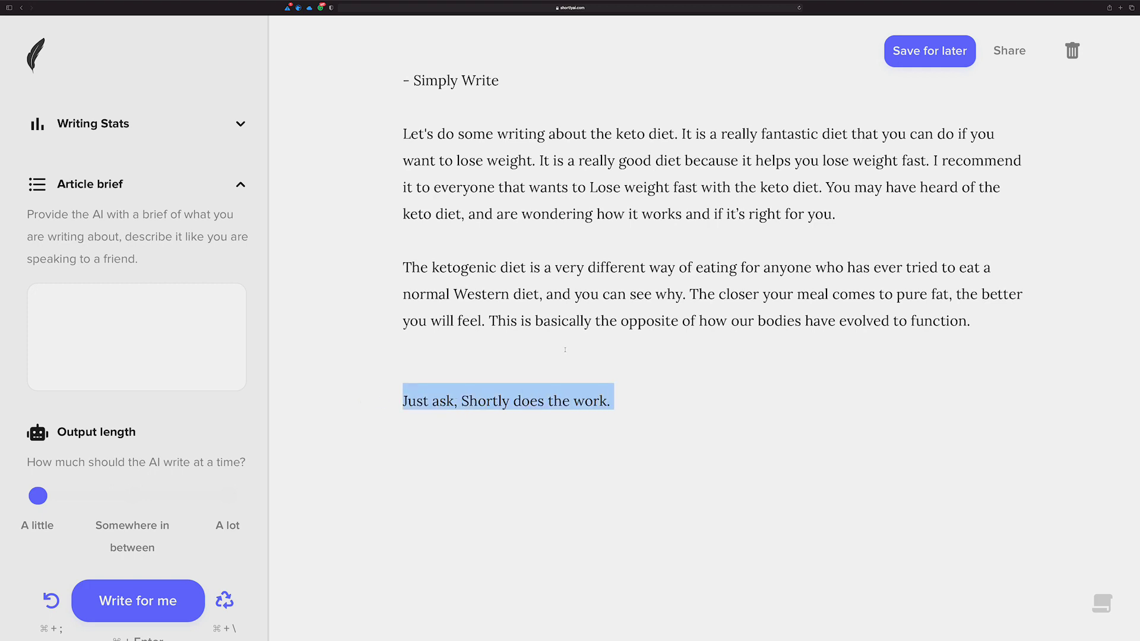